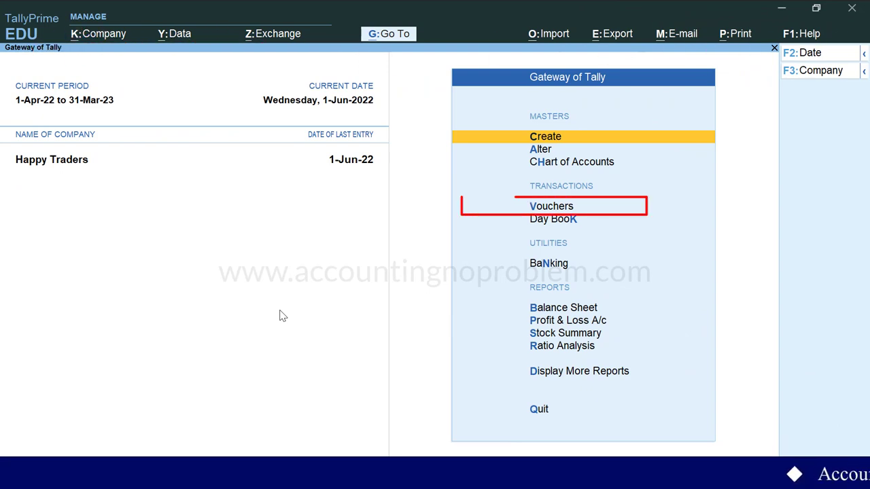
Start a new sales voucher and enter 2.6 as its date.
key("v")
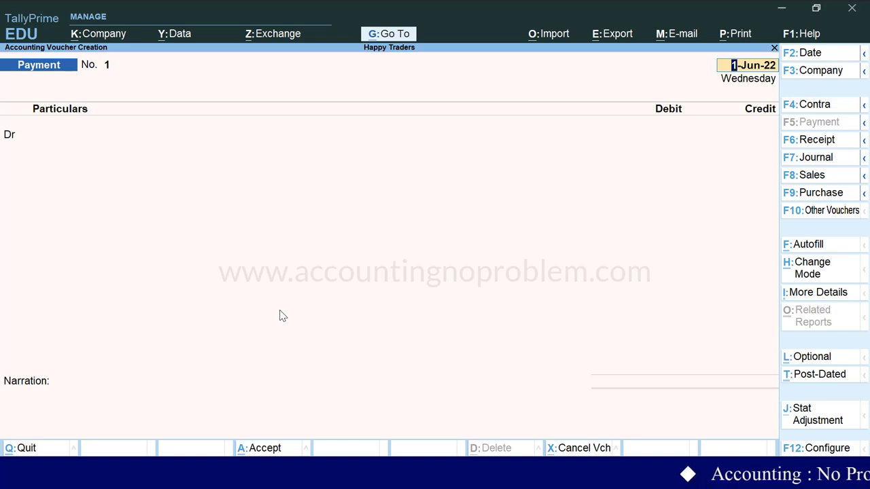
key("F8")
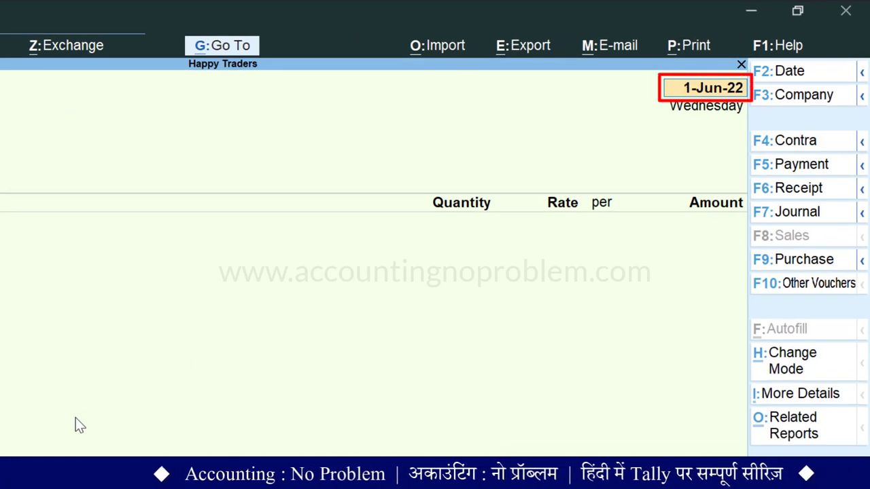
type("2.6")
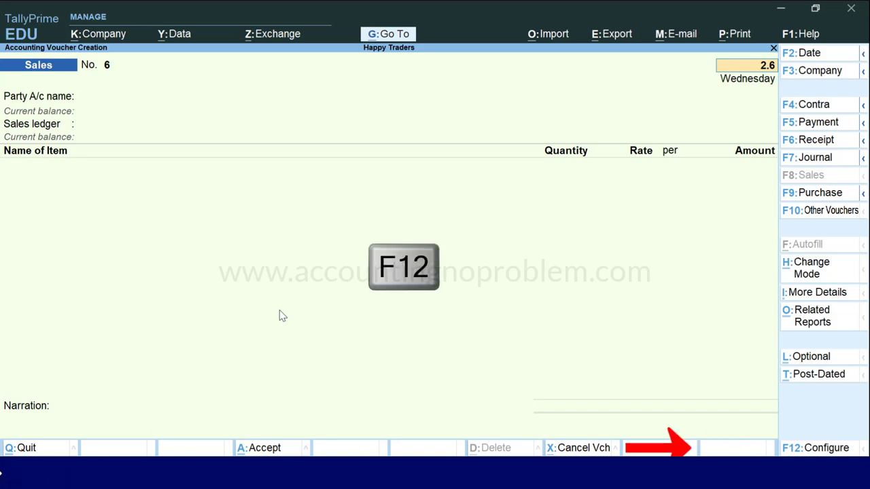
Turn on "Show more configurations" in the sales voucher's configuration.
key("F12")
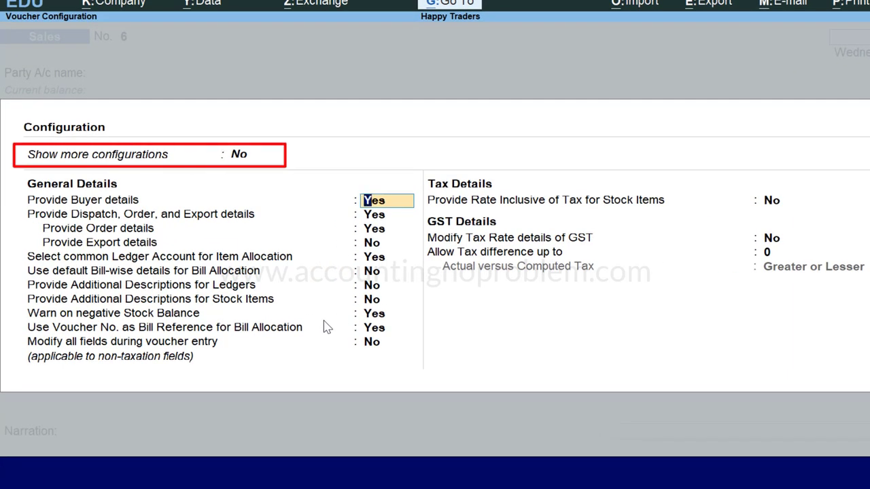
key("BackSpace")
type("yes")
key("Return")
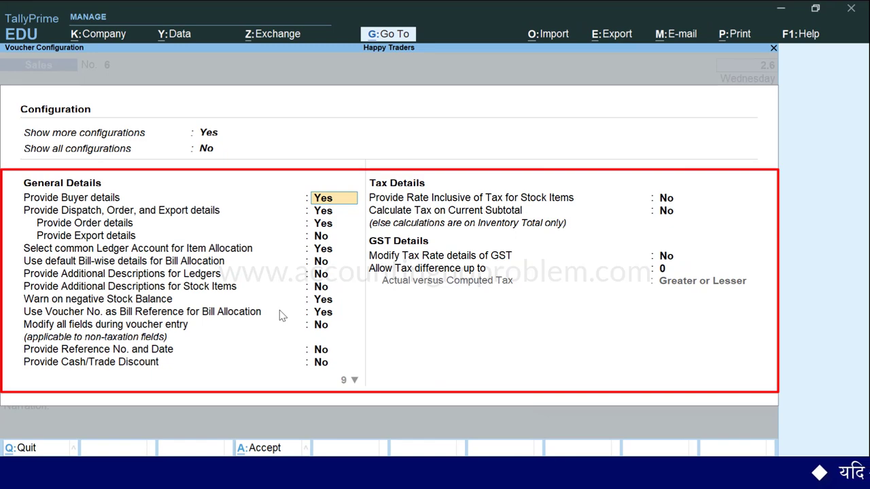
Set "Skip the Date field during voucher creation" to Yes and save the voucher configuration.
key("Down")
key("Down")
key("Down")
key("Down")
key("Down")
key("Down")
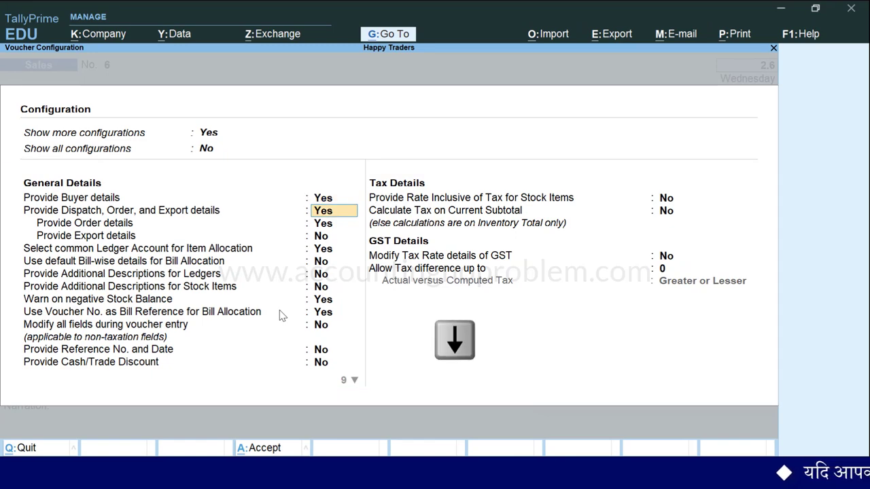
key("Down")
key("Down")
key("Down")
key("Down")
key("Down")
key("Down")
key("Down")
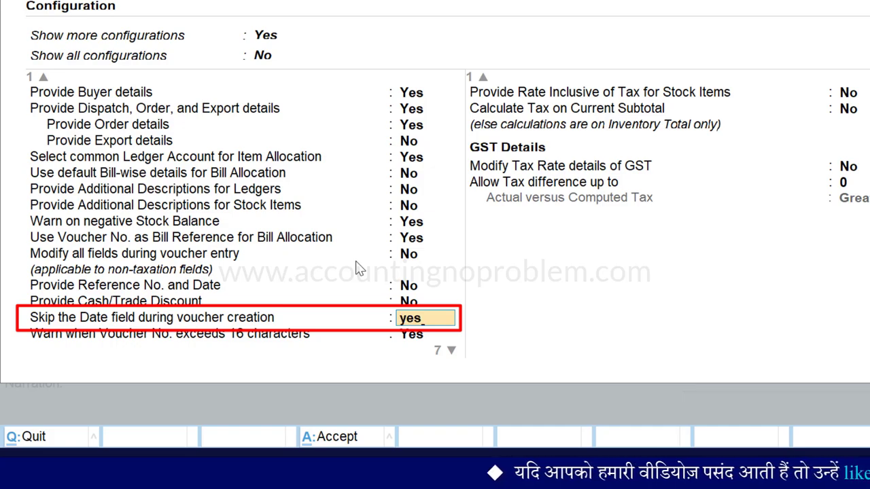
key("ctrl+a")
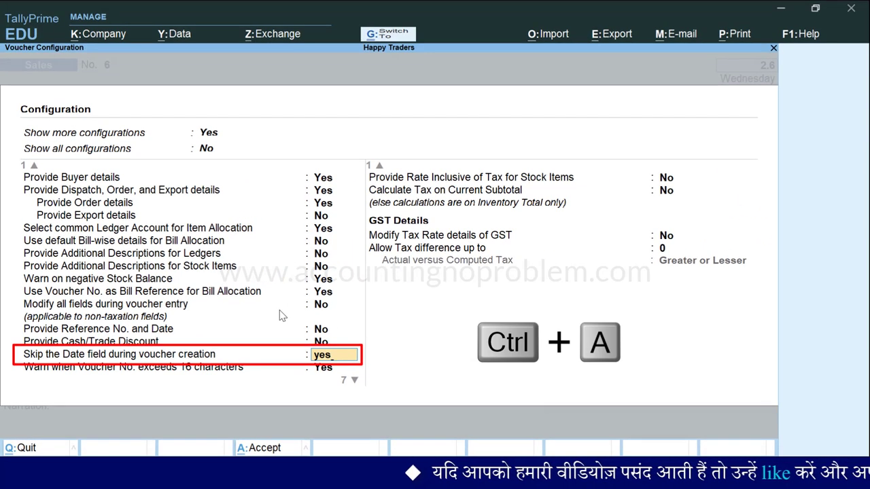
Reopen the sales voucher entry and set the voucher date to 2-6-2022.
key("Escape")
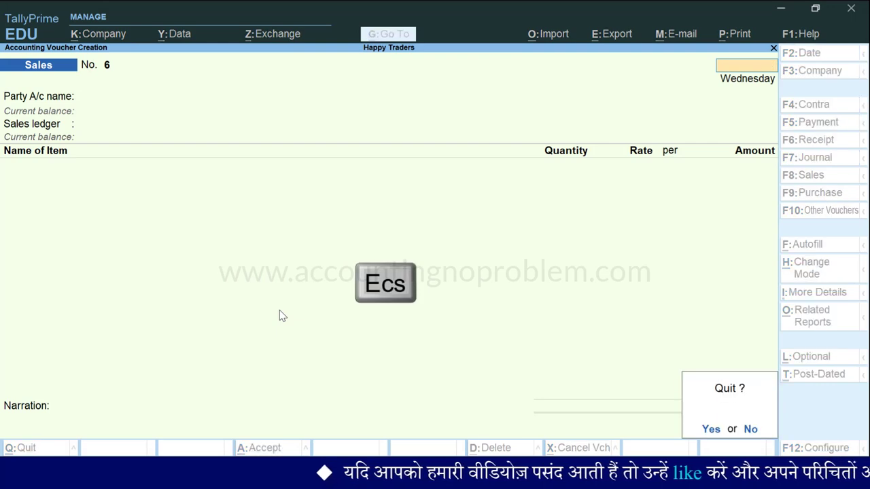
key("y")
key("v")
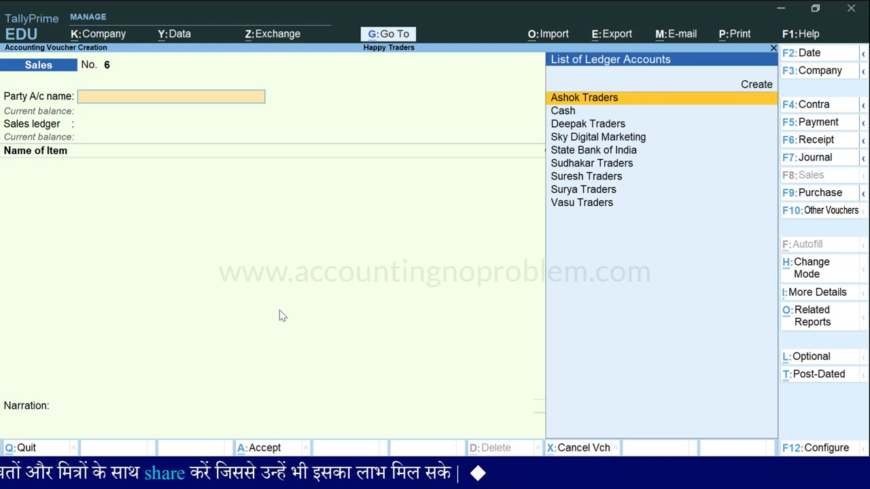
key("F2")
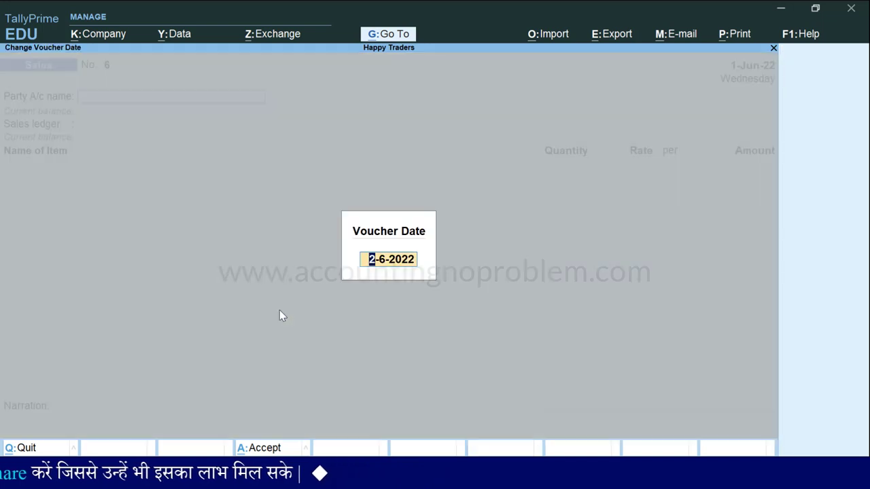
key("Return")
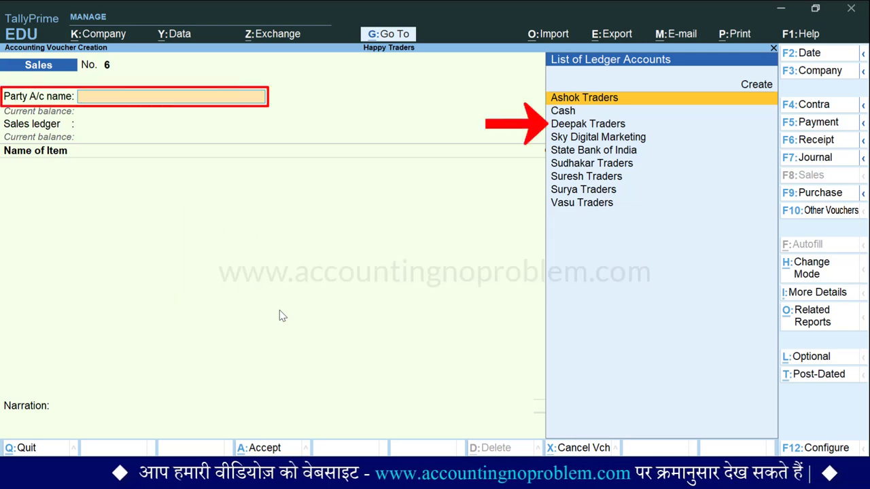
Choose Deepak Traders as the party account and accept the dispatch and party details without entering anything.
key("Down")
key("Down")
key("Return")
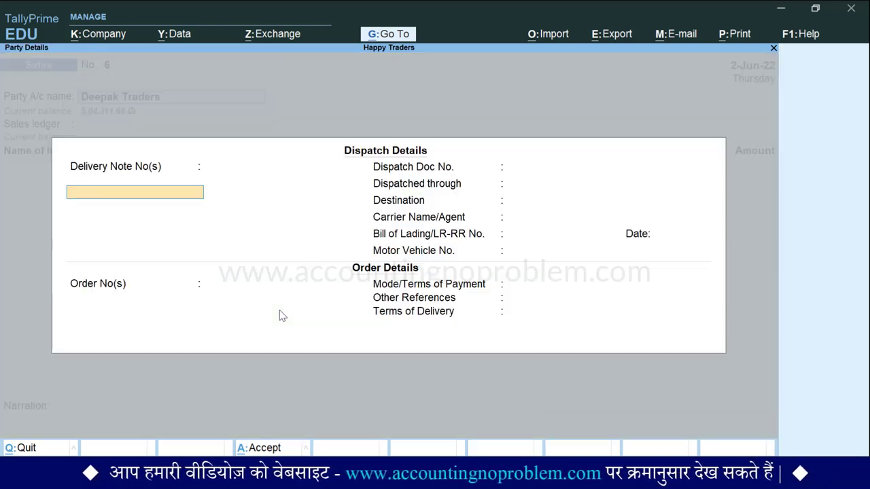
key("ctrl+a")
key("Return")
key("ctrl+a")
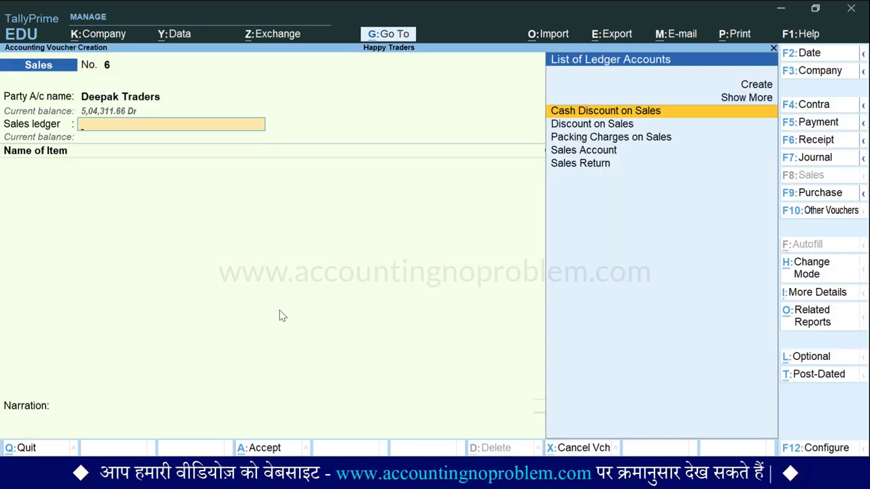
Set the voucher's sales ledger to Sales Account.
key("Down")
key("Down")
key("Down")
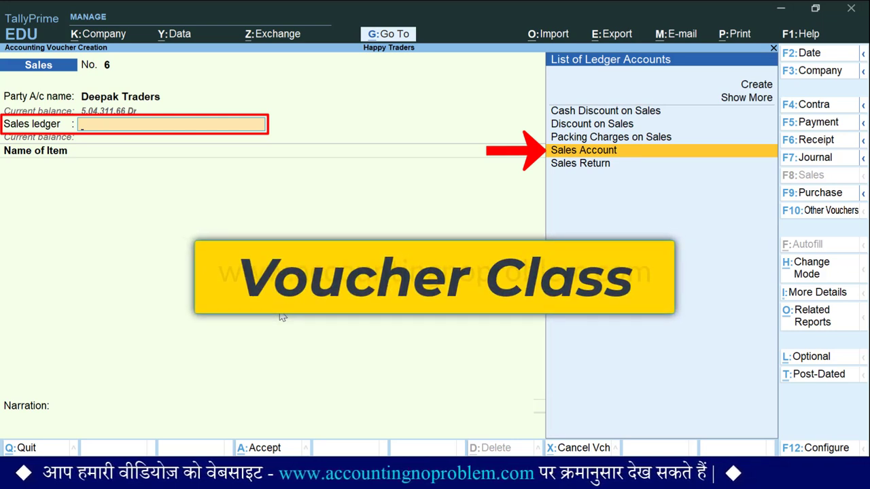
key("Return")
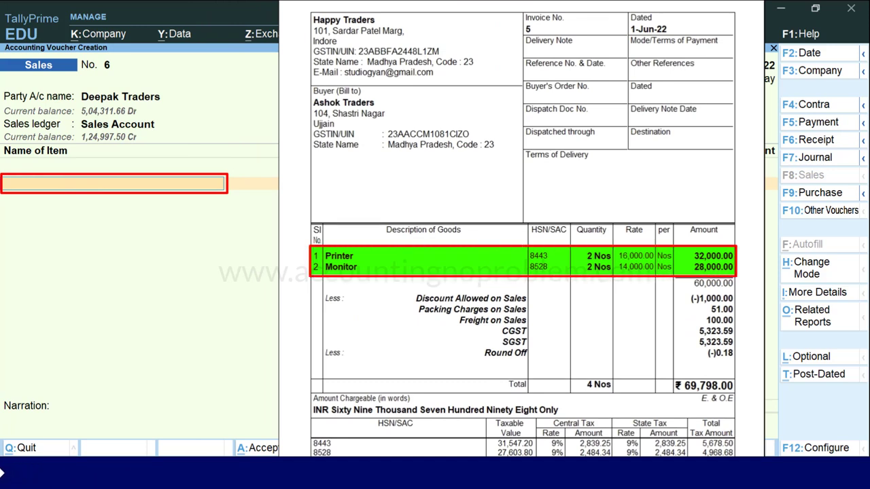
Add the stock item Printer with a quantity of 2 Nos, keeping the 16,000.00 rate.
type("Printer")
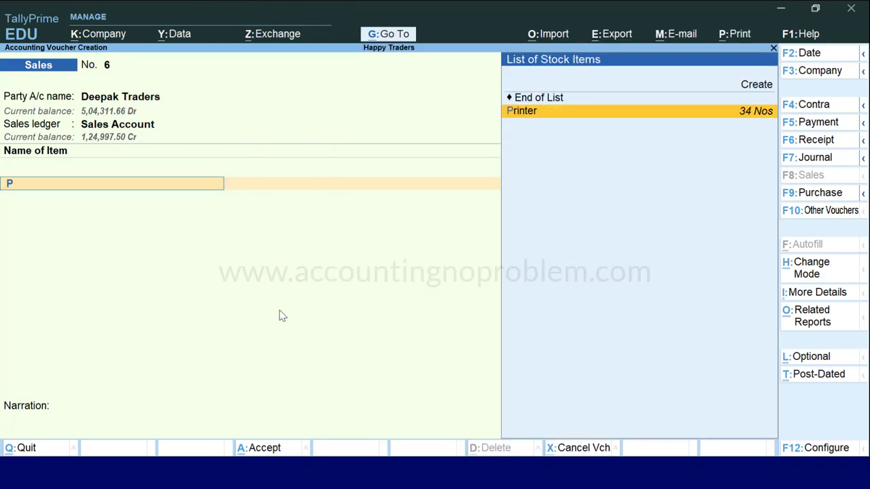
key("Return")
type("2 Nos")
key("Return")
key("Return")
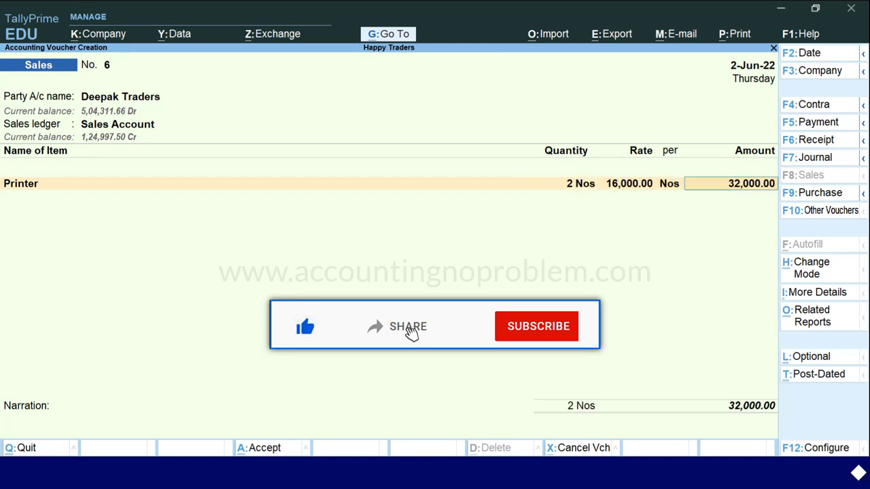
key("Return")
Add the stock item Monitor with a quantity of 2 Nos, keeping the 14,000.00 rate.
type("Monitor")
key("Return")
type("2 Nos")
key("Return")
key("Return")
key("Return")
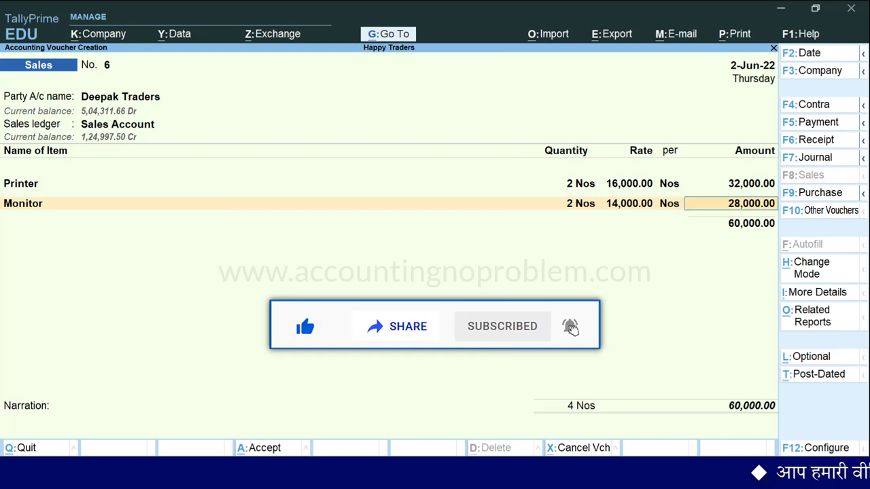
key("Return")
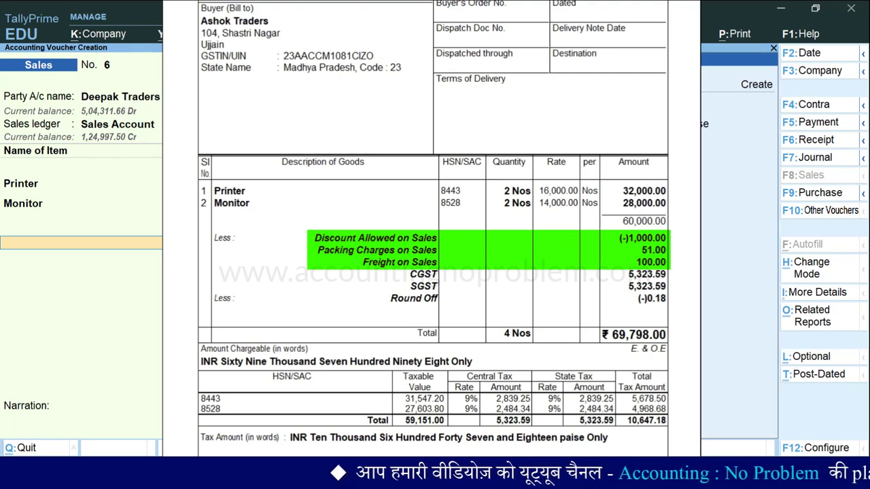
Add the Discount Allowed on Sales ledger below the items with an amount of -1000.
type("d")
key("Down")
key("Down")
key("Return")
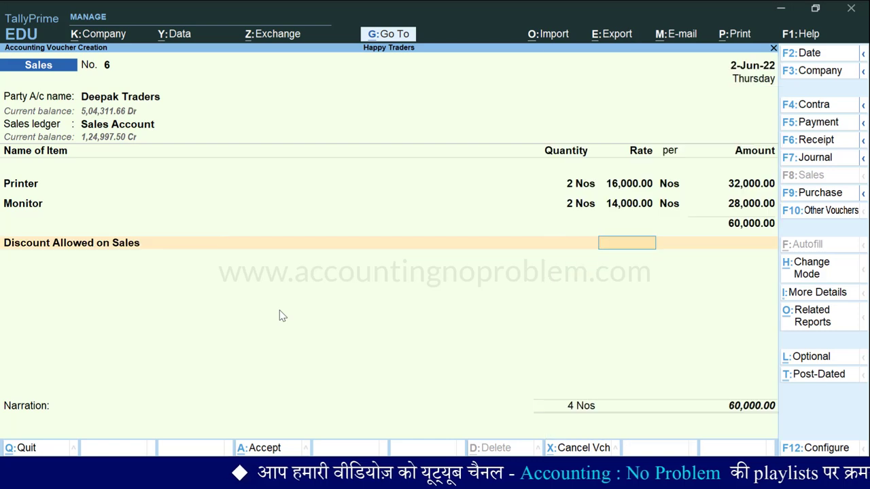
type("-1000")
key("Return")
Add Packing Charges on Sales of 51 and Freight on Sales of 100 to the voucher.
type("p")
key("Return")
type("51")
key("Return")
type("f")
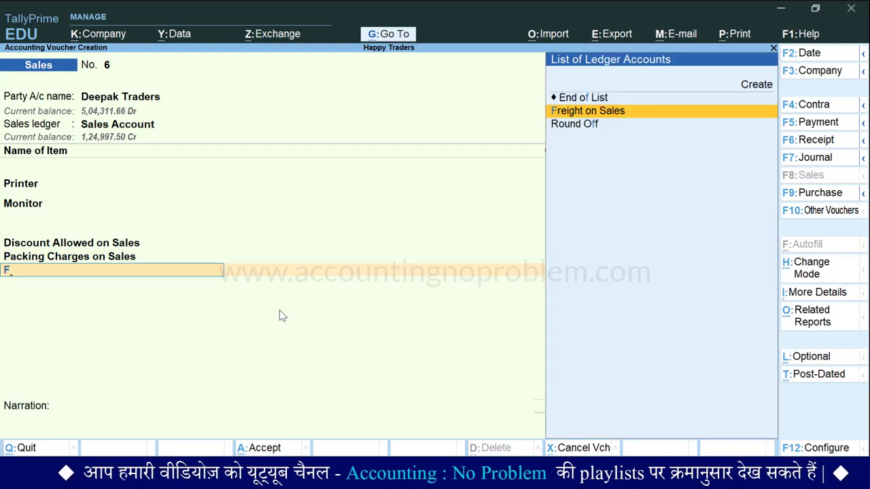
key("Return")
key("Return")
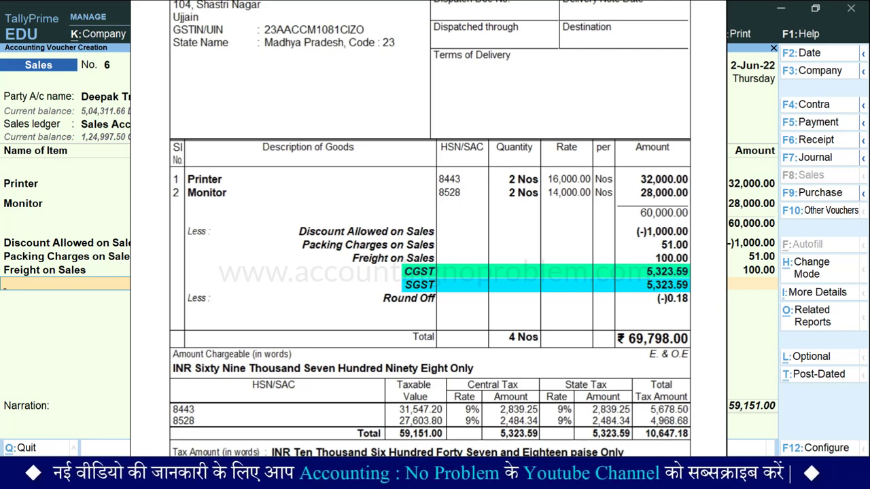
Add the CGST and SGST ledgers to the voucher, keeping their calculated amounts.
type("C")
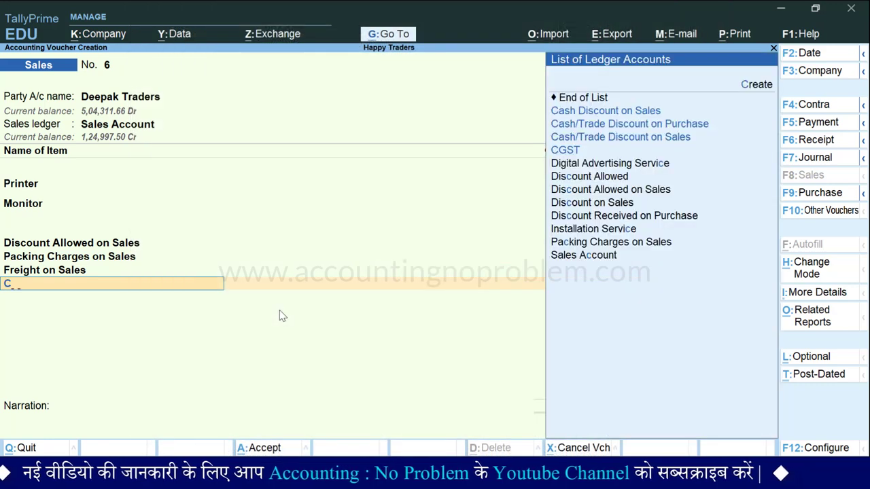
type("G")
key("Return")
key("Return")
type("Sg")
key("Return")
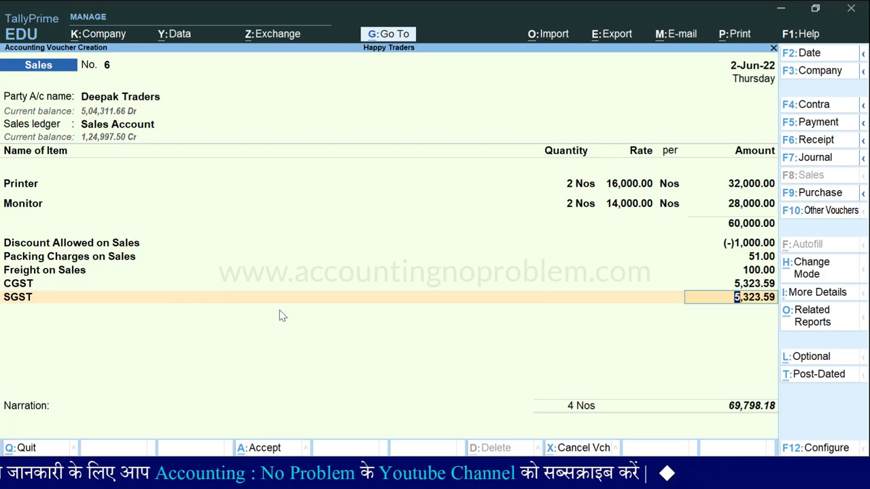
key("Return")
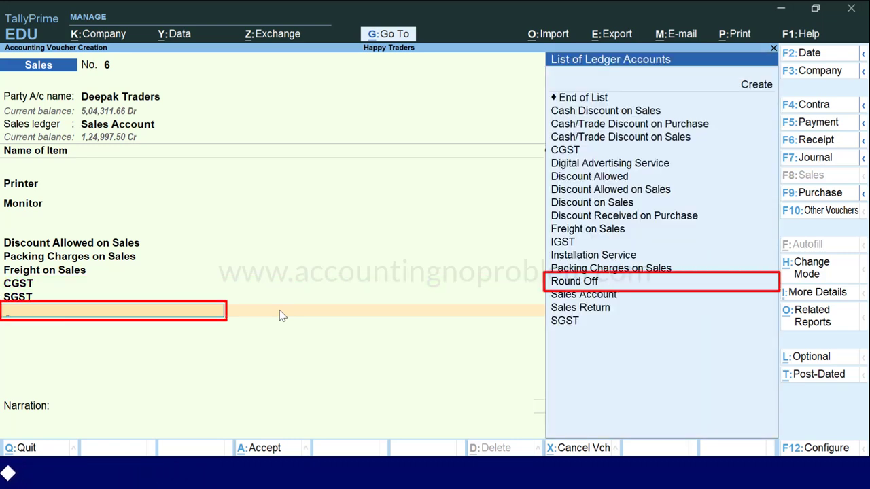
Add the Round Off ledger line, and quit the sales voucher without saving it.
type("R")
key("Return")
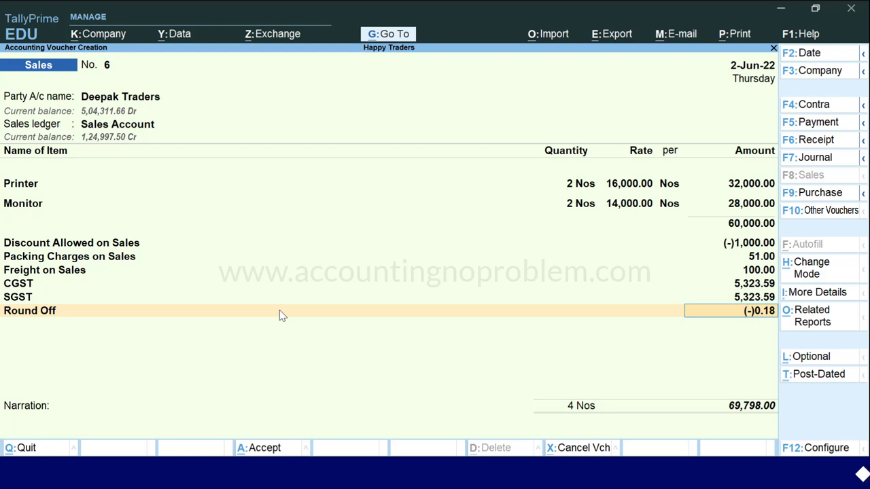
key("Escape")
key("y")
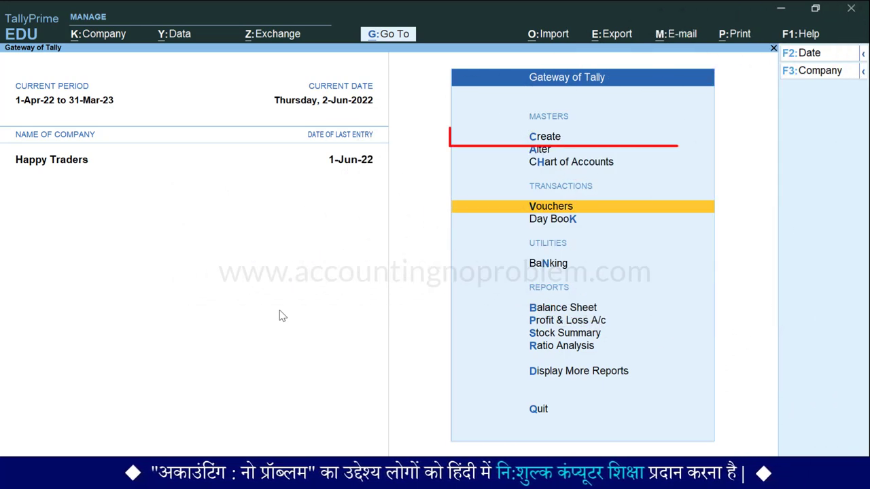
Start a new Voucher Type master and name it GST Sales, leaving the alias blank.
key("c")
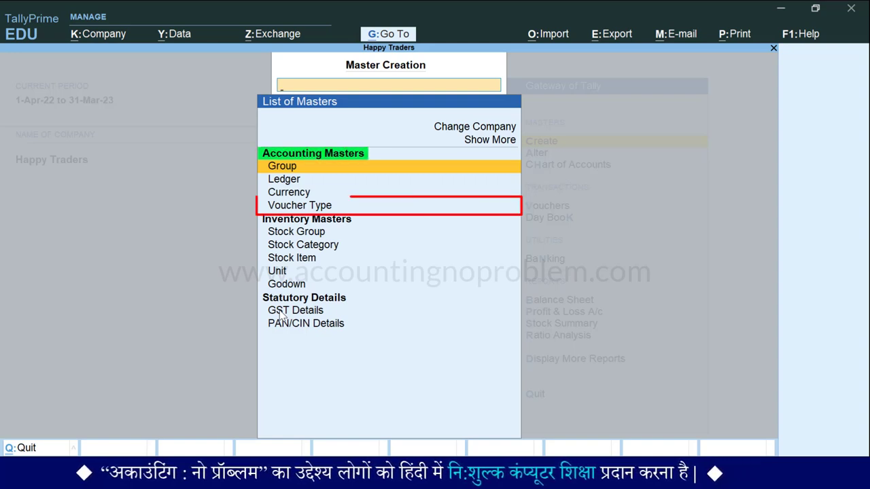
key("Down")
key("Down")
key("Down")
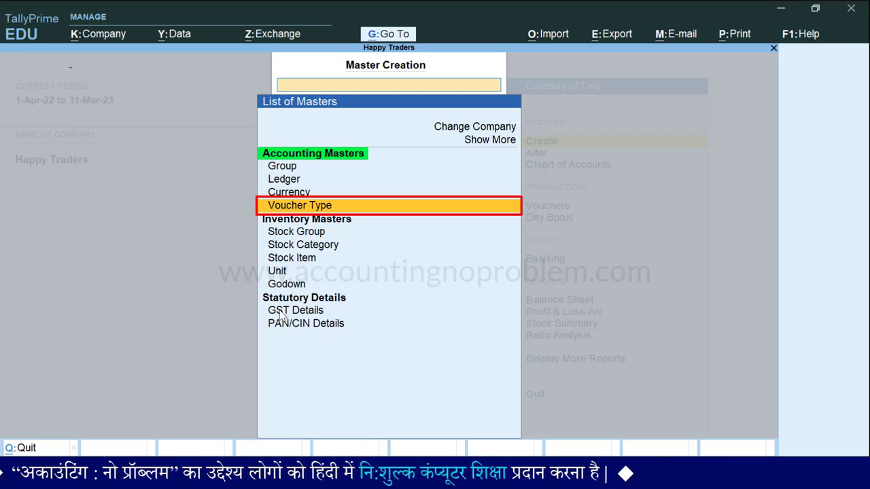
key("Return")
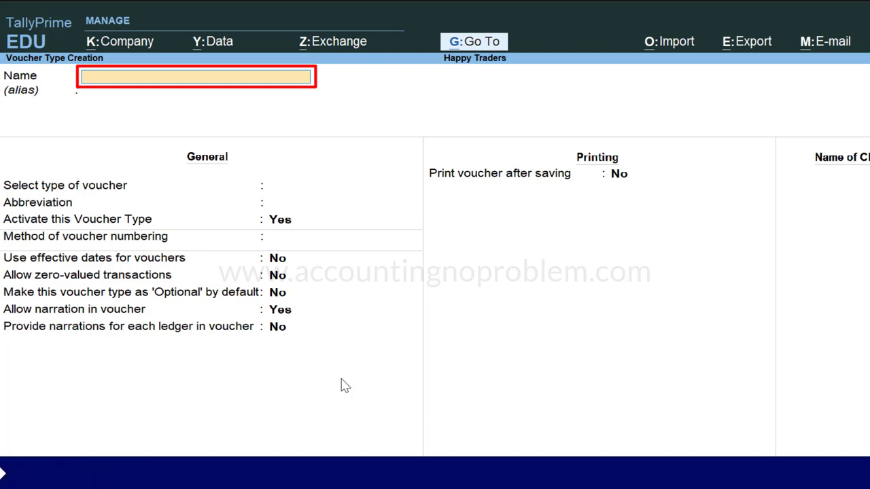
type("GST Sales")
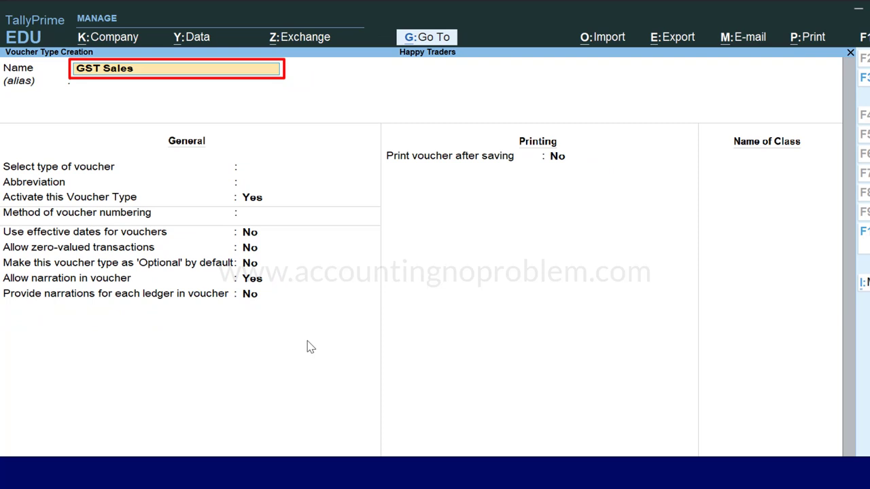
key("Return")
key("Return")
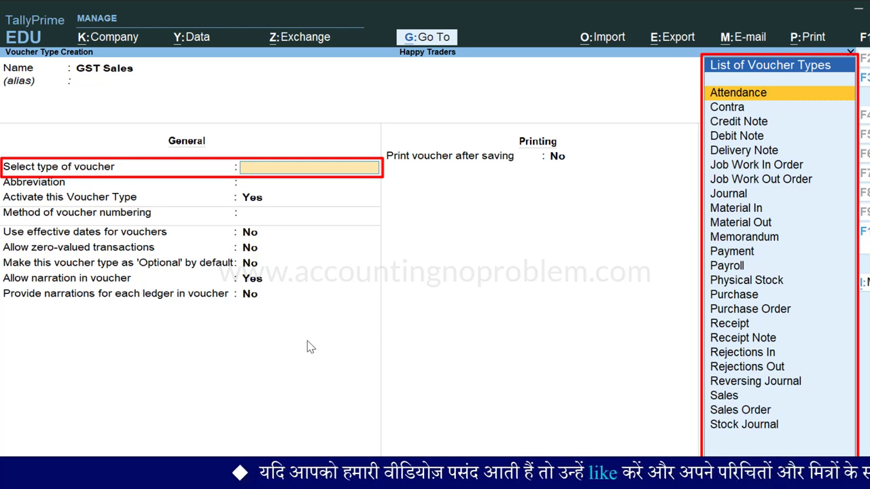
Set the type of voucher to Sales and keep the default general settings for GST Sales.
type("S")
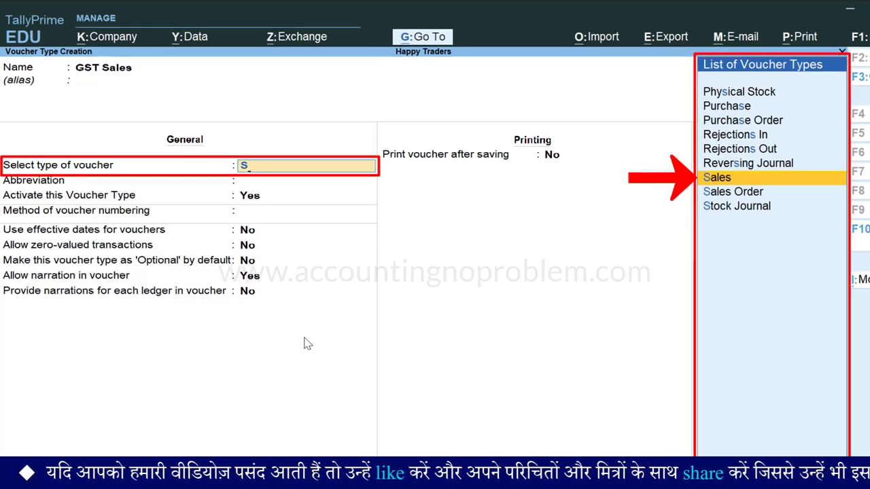
key("Return")
key("Return")
key("Return")
key("Return")
key("Return")
key("Return")
key("Return")
key("Return")
key("Return")
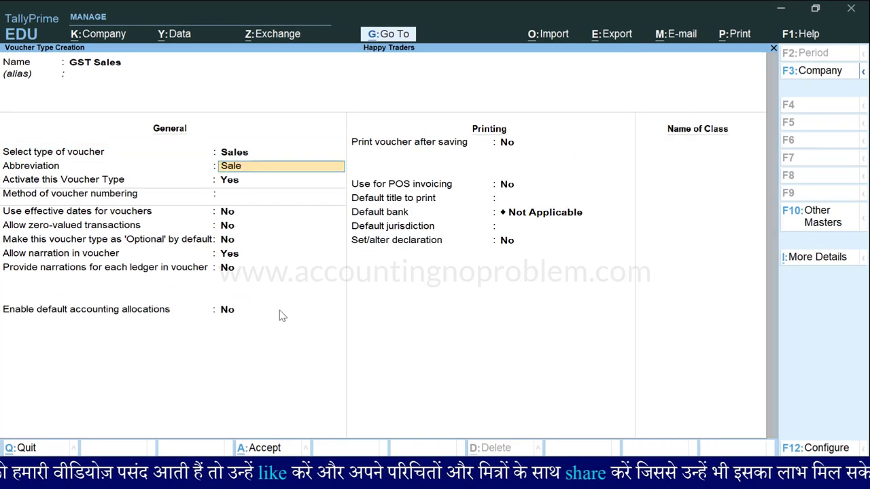
Keep the remaining default voucher settings and add a voucher class named GST Sales, opening its class details.
key("Return")
key("Return")
key("Return")
key("Return")
key("Return")
key("Return")
key("Return")
key("Return")
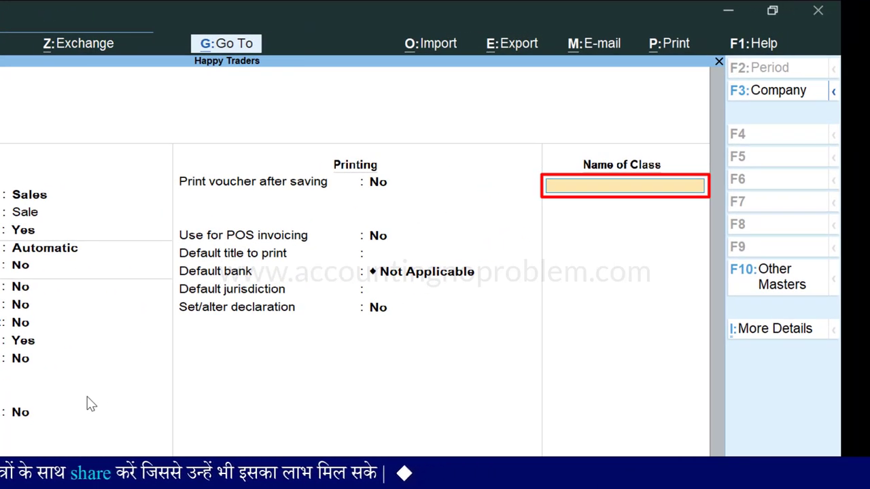
type("GST Sales")
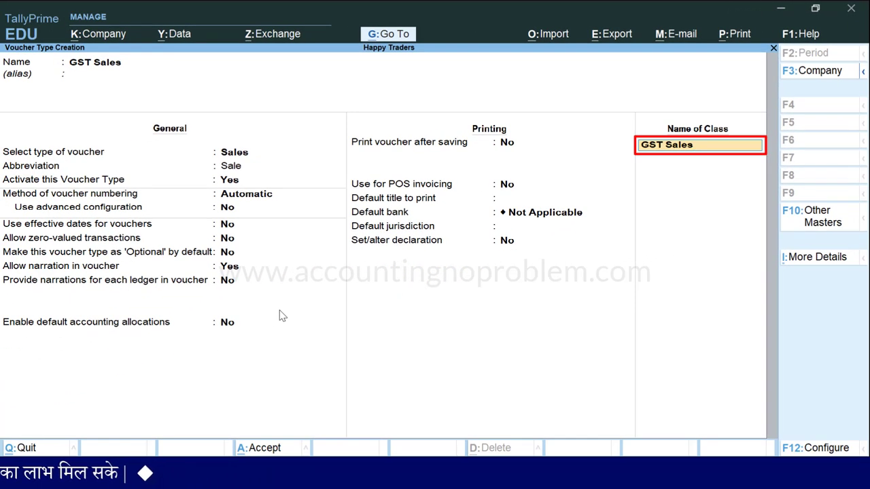
key("Return")
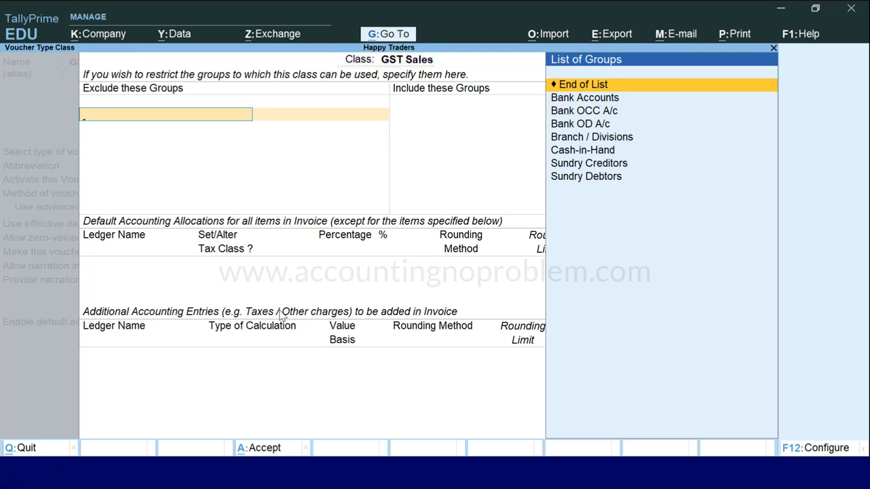
Leave the group restrictions empty and allocate all invoice items to Sales Account at 100 %, with Set/Alter Tax Class set to No.
key("Return")
key("Return")
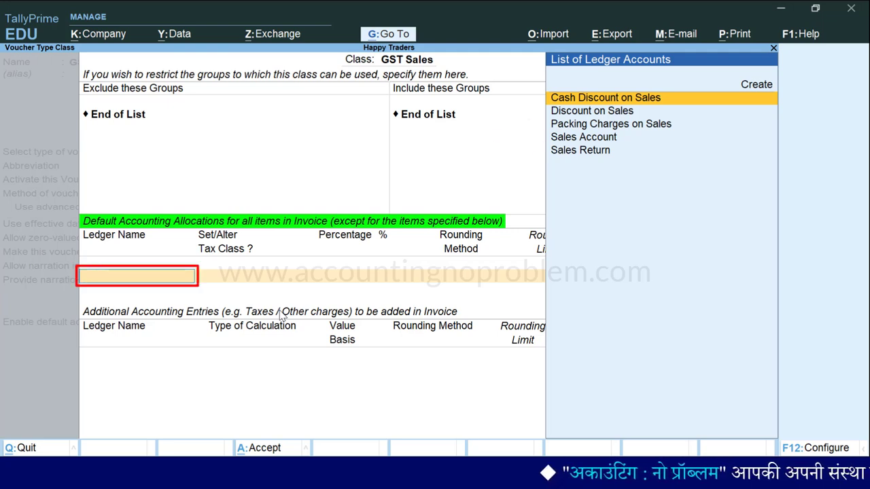
key("Down")
key("Down")
key("Down")
key("Return")
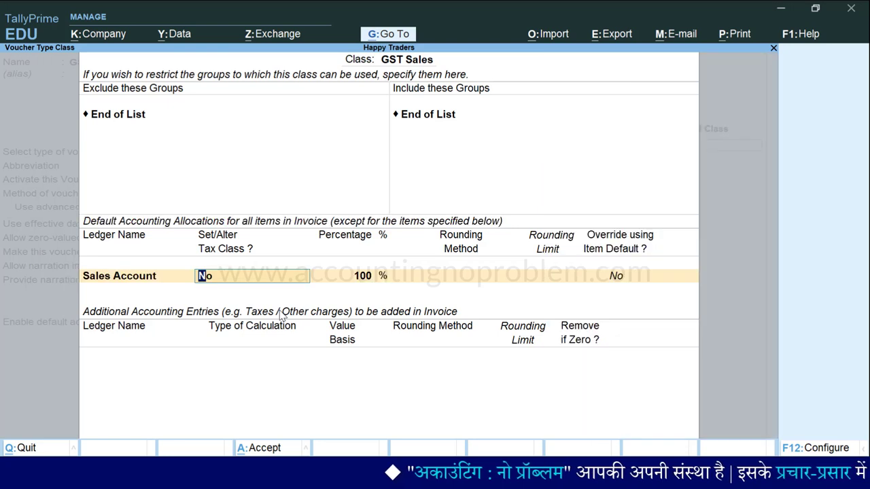
key("Return")
key("Return")
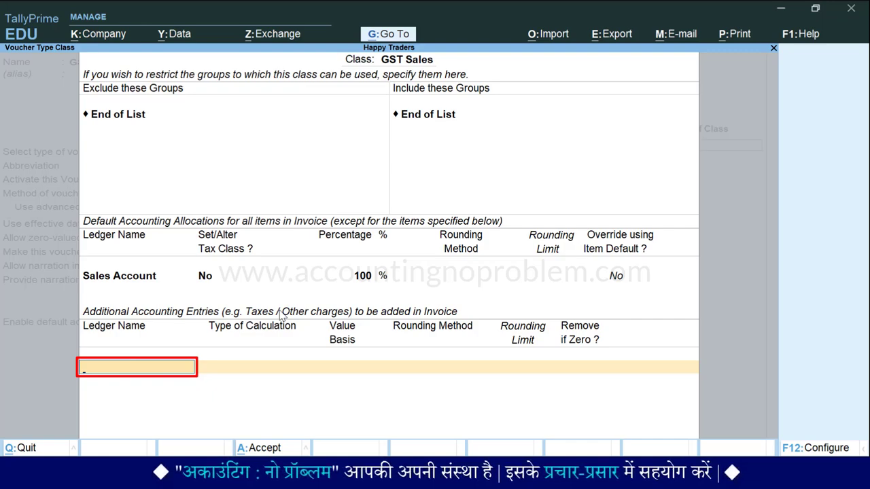
Add the Discount Allowed on Sales ledger as the first additional accounting entry of the class.
key("space")
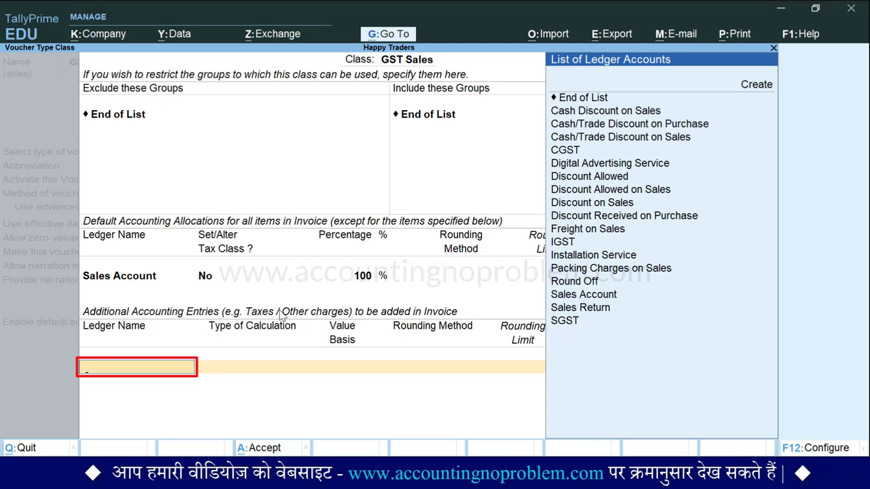
type("d")
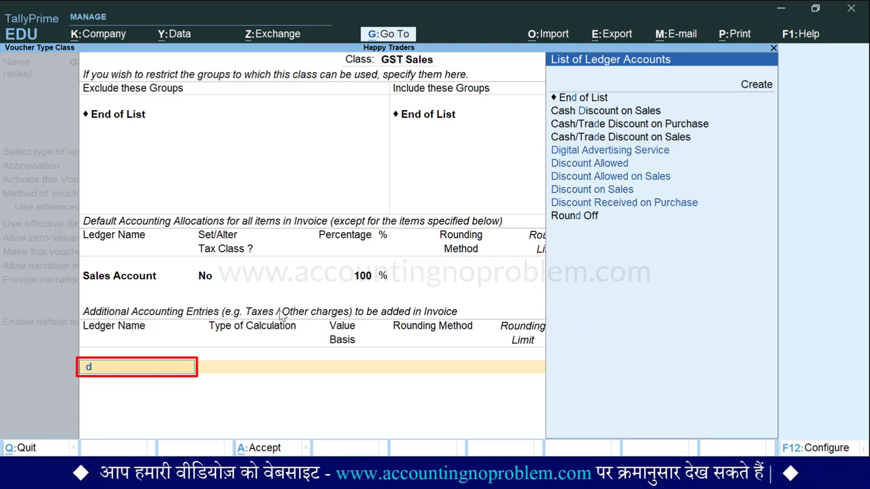
key("Down")
key("Down")
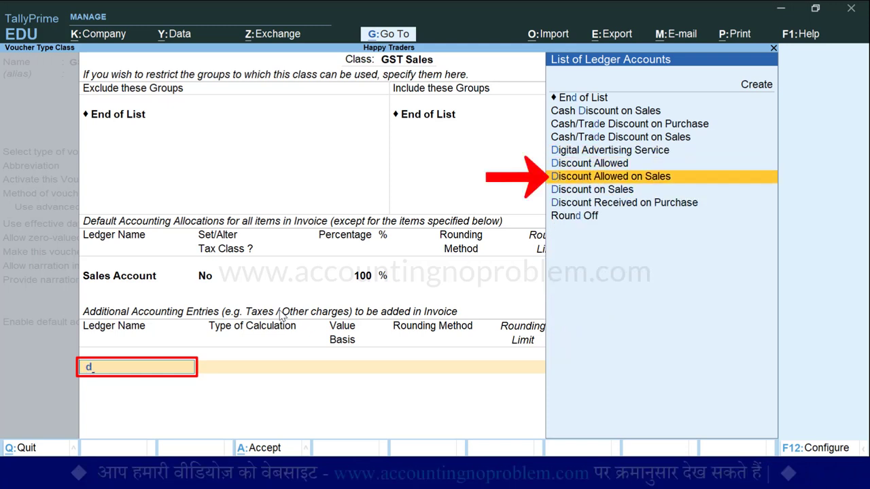
key("Return")
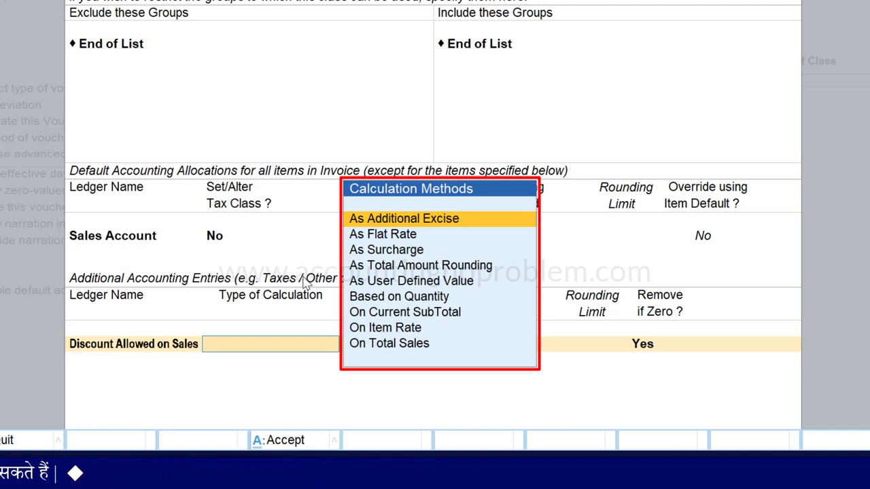
Set Discount Allowed on Sales to calculate On Total Sales with a value basis of -2 % and rounding Not Applicable.
key("Down")
key("Down")
key("Down")
key("Down")
key("Down")
key("Down")
key("Down")
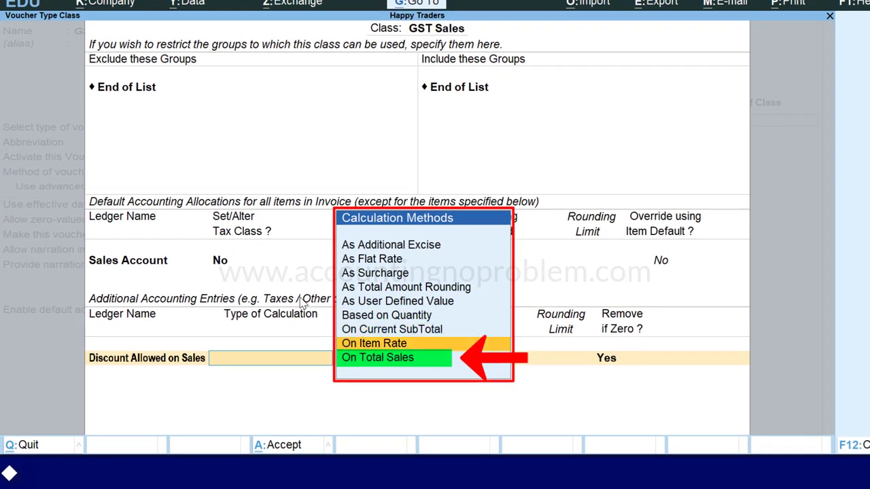
key("Down")
key("Return")
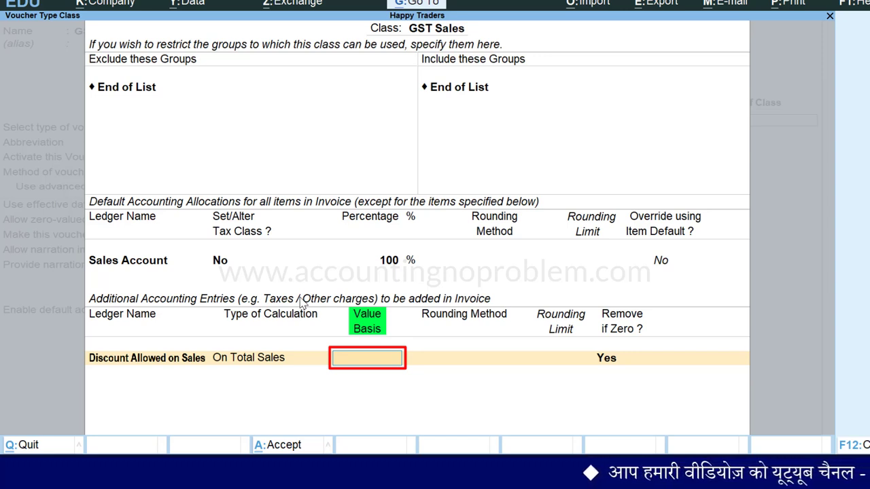
type("-2 %")
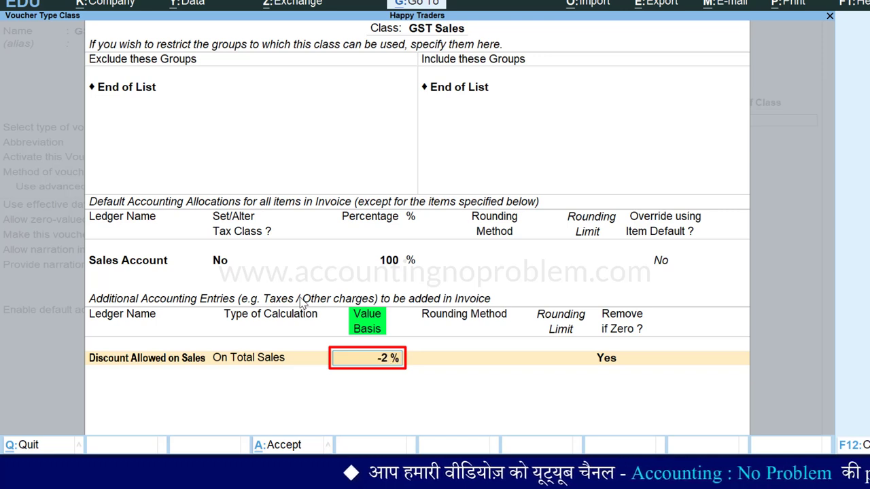
key("Return")
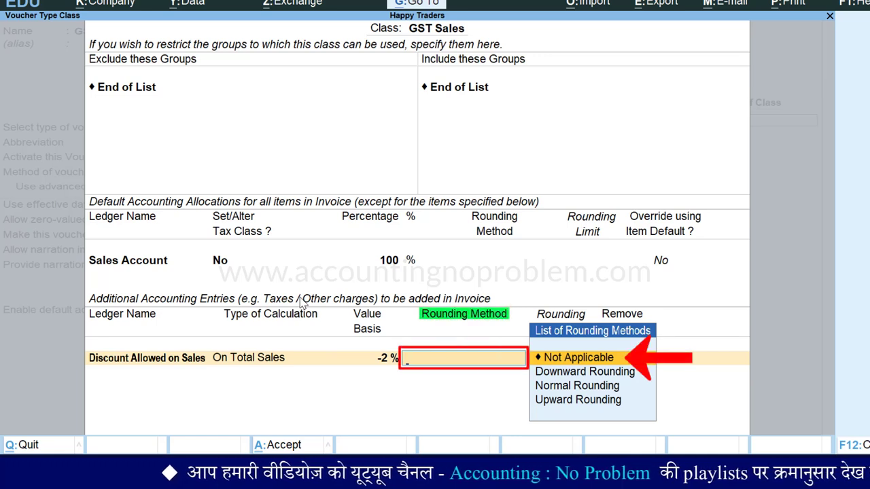
key("Return")
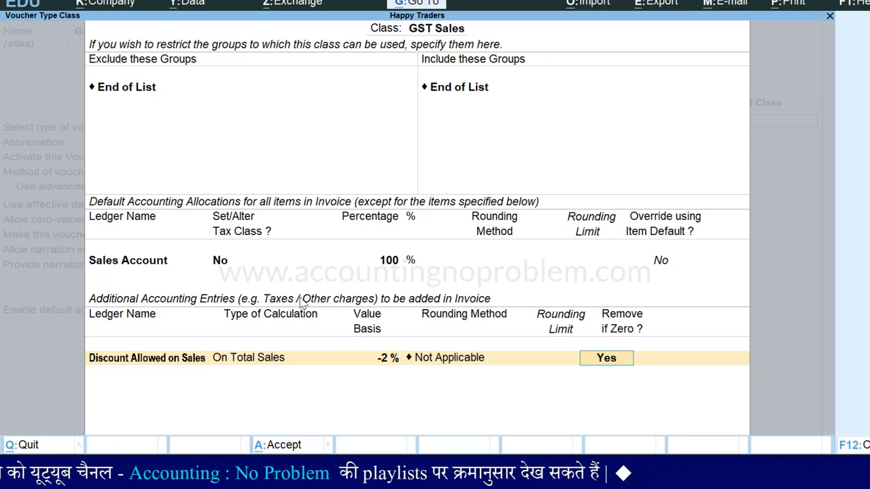
Change the calculation type of Discount Allowed on Sales to As User Defined Value, keeping Remove if Zero set to Yes.
key("BackSpace")
key("BackSpace")
key("BackSpace")
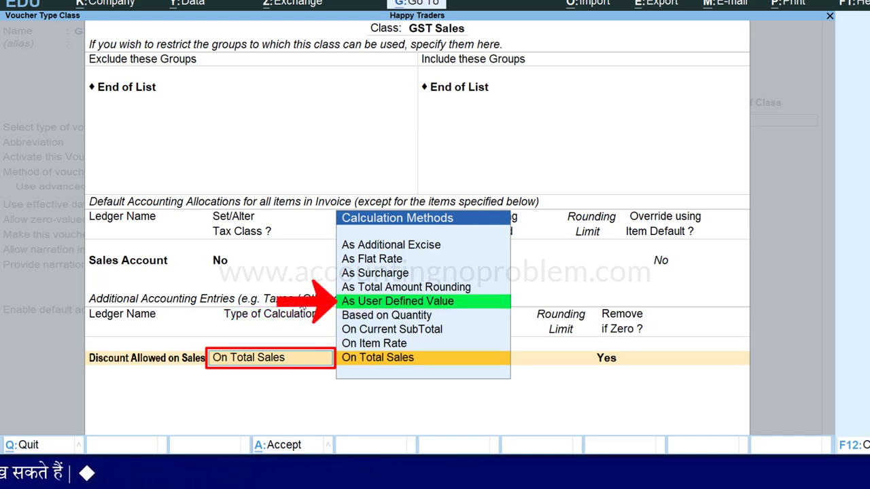
key("Up")
key("Up")
key("Up")
key("Up")
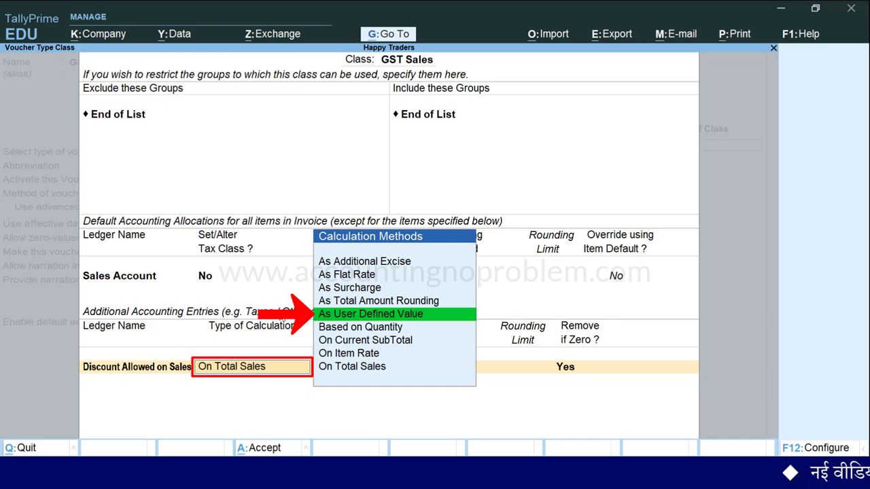
key("Return")
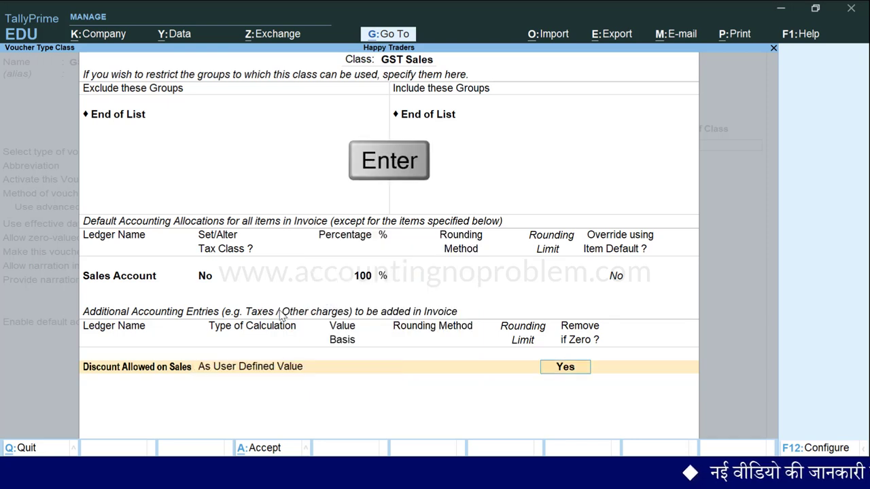
key("Return")
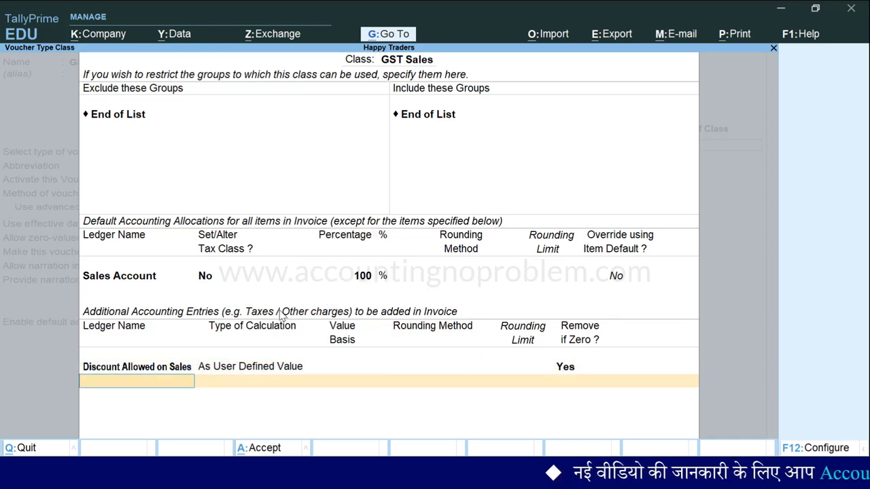
Add Packing Charges on Sales as an additional entry calculated As User Defined Value, with Remove if Zero set to Yes.
key("space")
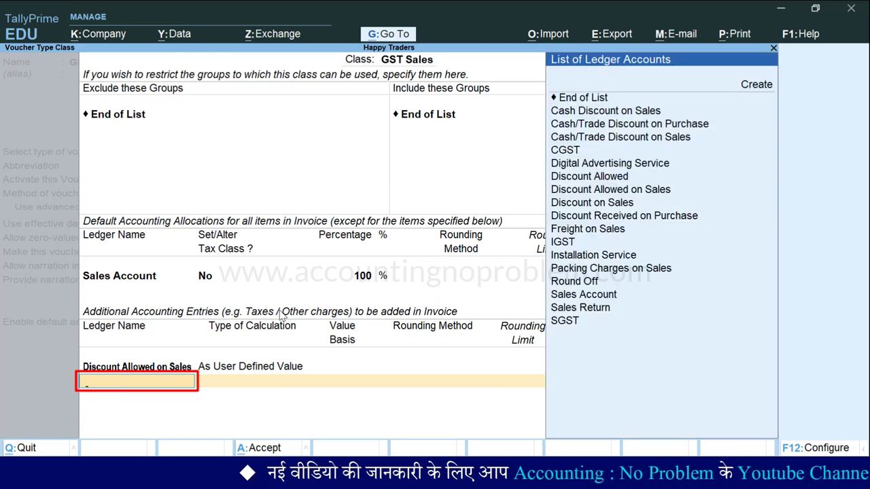
type("P")
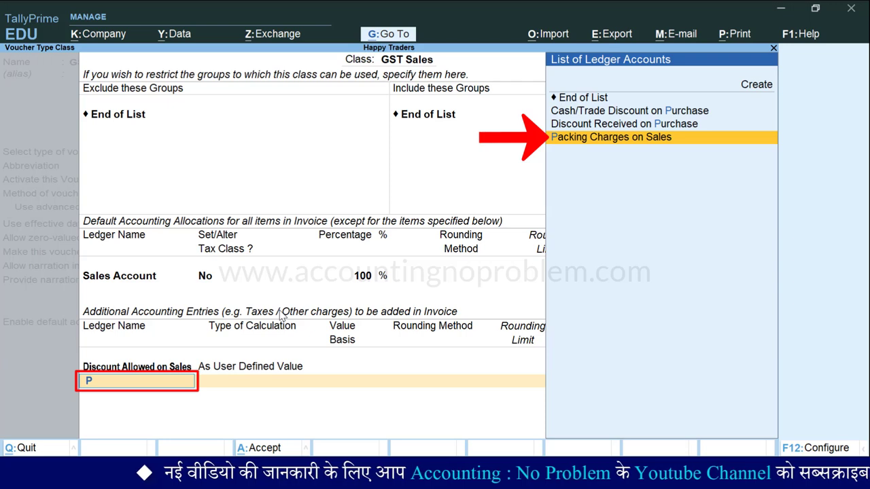
key("Return")
key("Down")
key("Down")
key("Down")
key("Down")
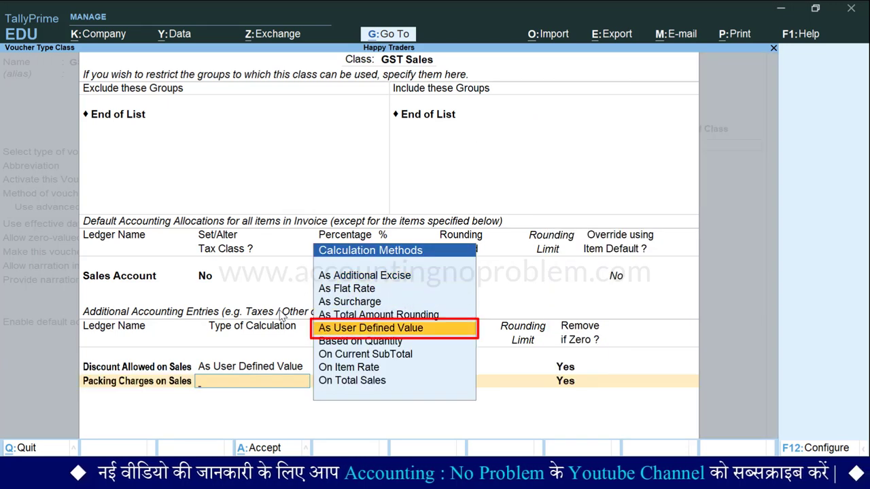
key("Return")
key("Return")
Add Freight on Sales as an additional entry calculated As User Defined Value, with Remove if Zero set to Yes.
type("Freight on Sales")
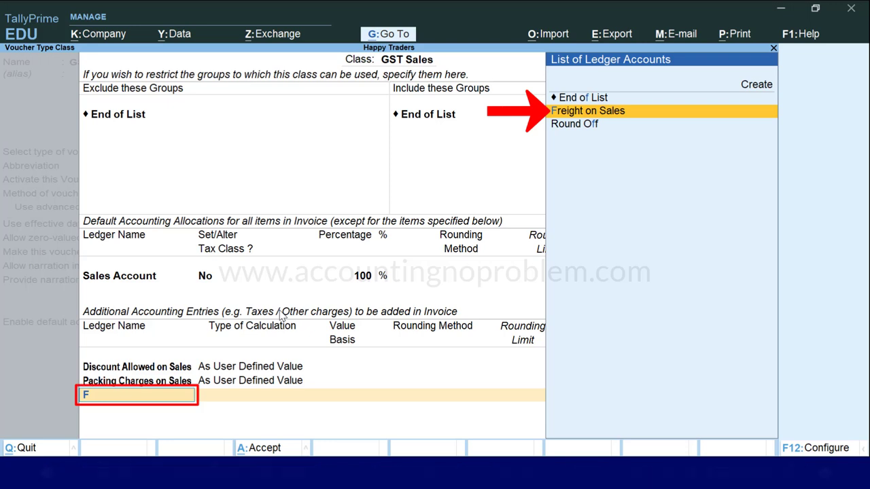
key("Return")
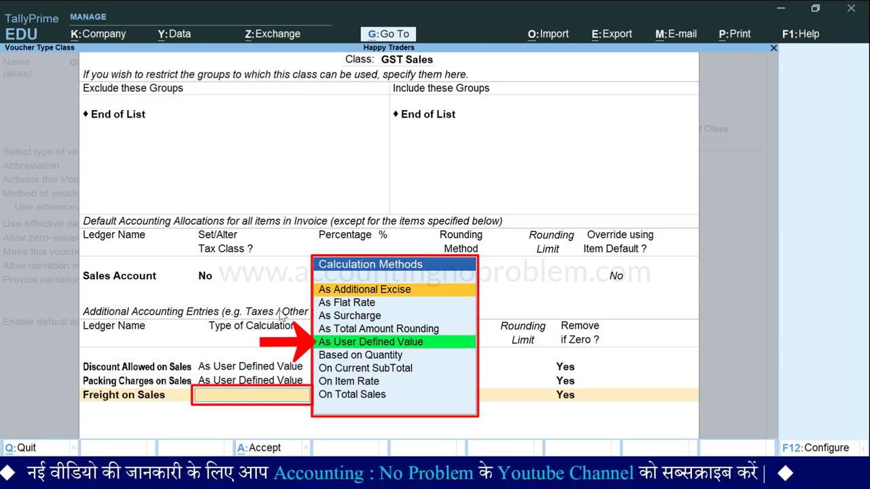
key("Down")
key("Down")
key("Down")
key("Down")
key("Return")
key("Return")
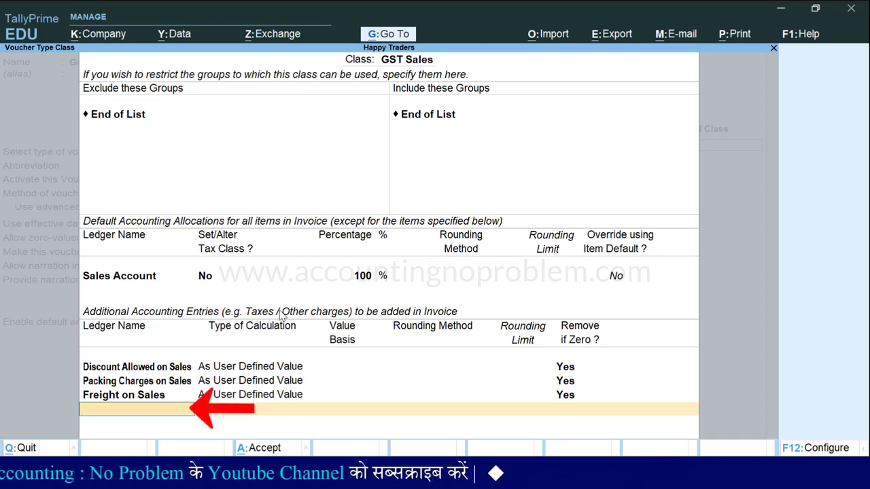
Add the CGST ledger to the additional entries with GST calculation, keeping Remove if Zero set to Yes.
key("alt+c")
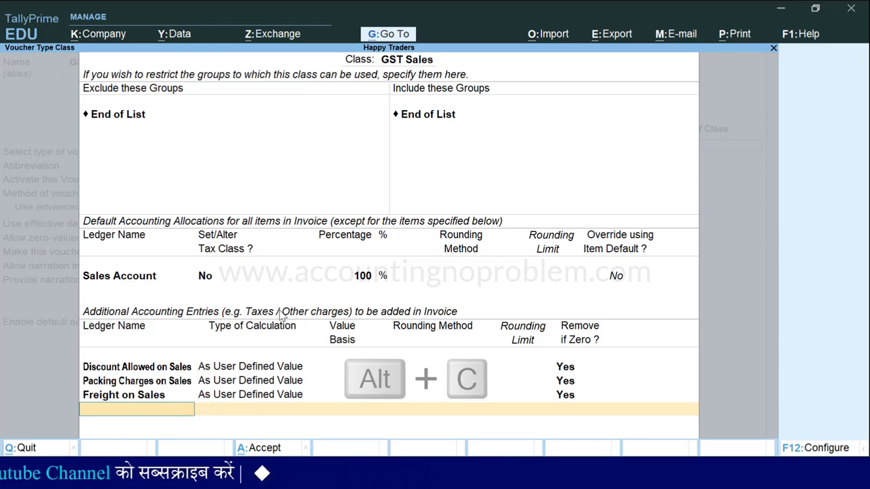
key("space")
type("c")
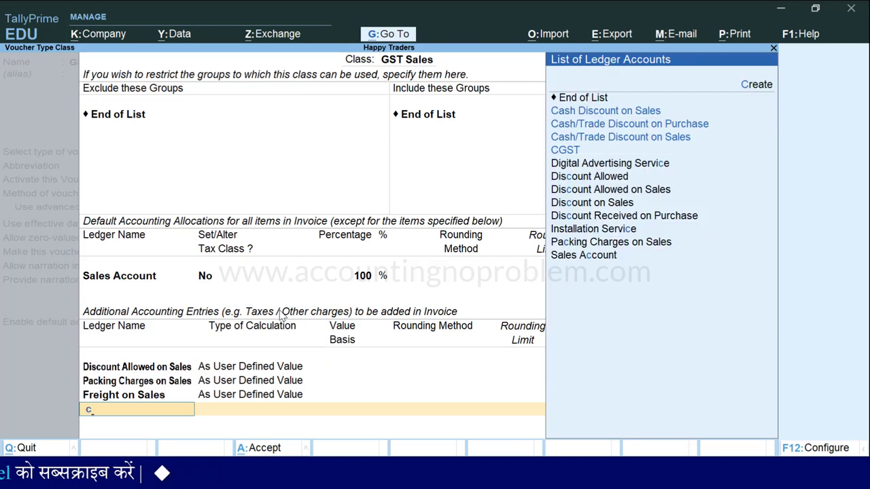
type("g")
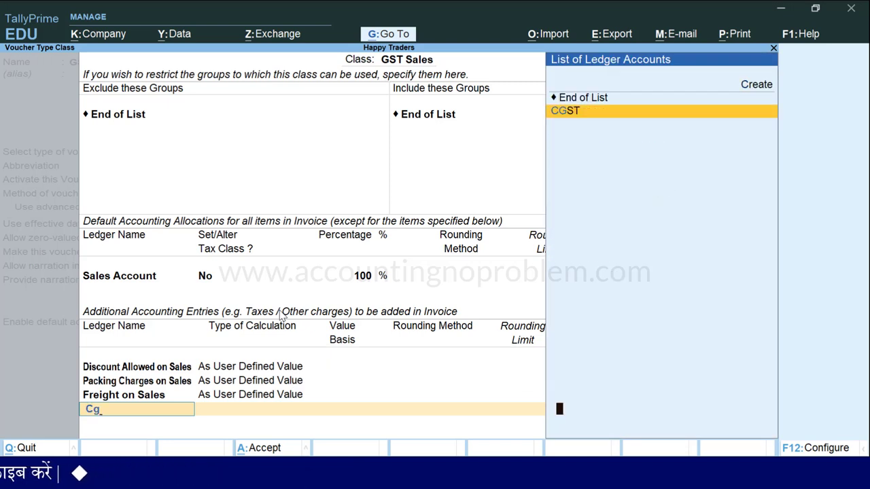
key("Return")
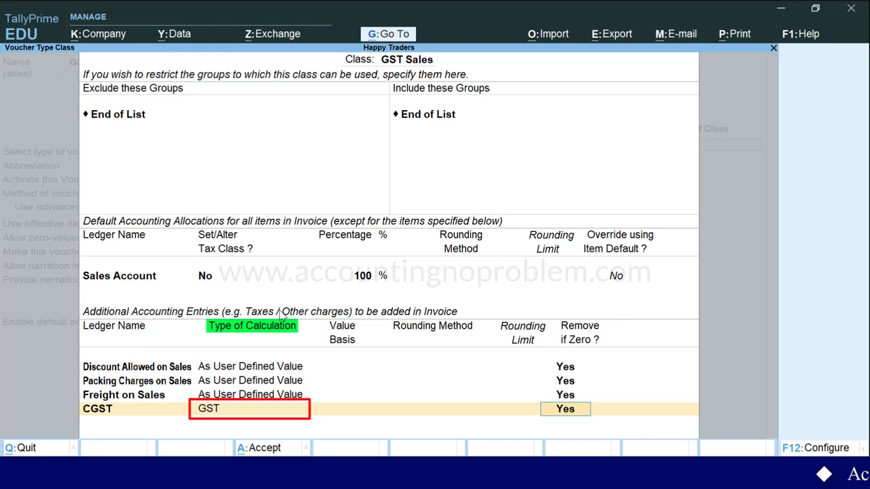
key("Return")
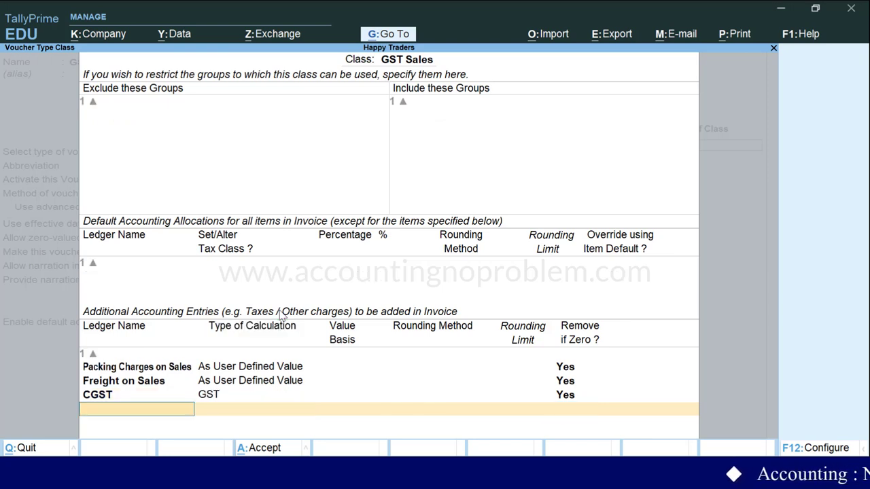
Add the SGST and IGST ledgers to the additional entries, keeping their GST calculation and Remove if Zero set to Yes.
type("Sg")
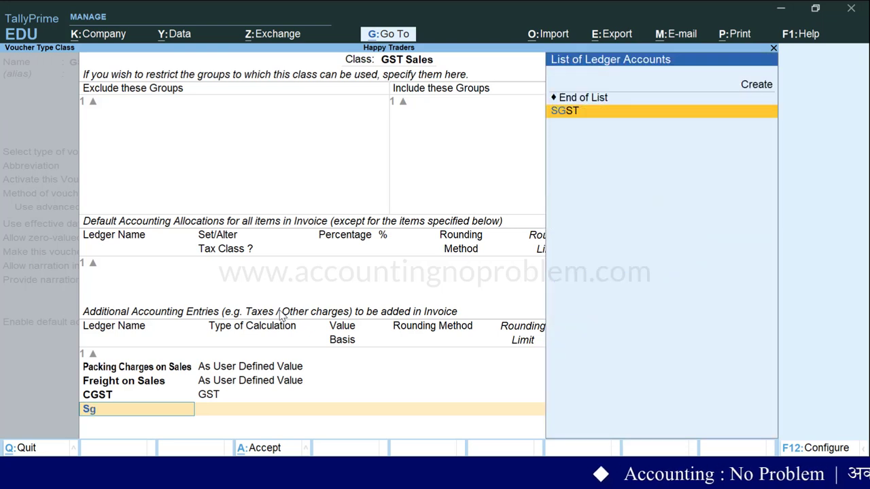
key("Return")
key("Return")
type("Ig")
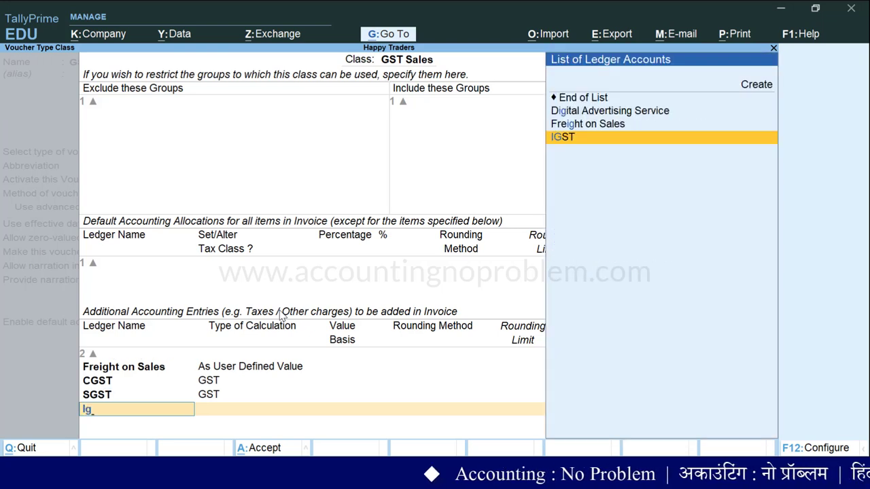
key("Return")
key("Return")
Add the Round Off ledger to the additional entries, calculated As Total Amount Rounding.
key("space")
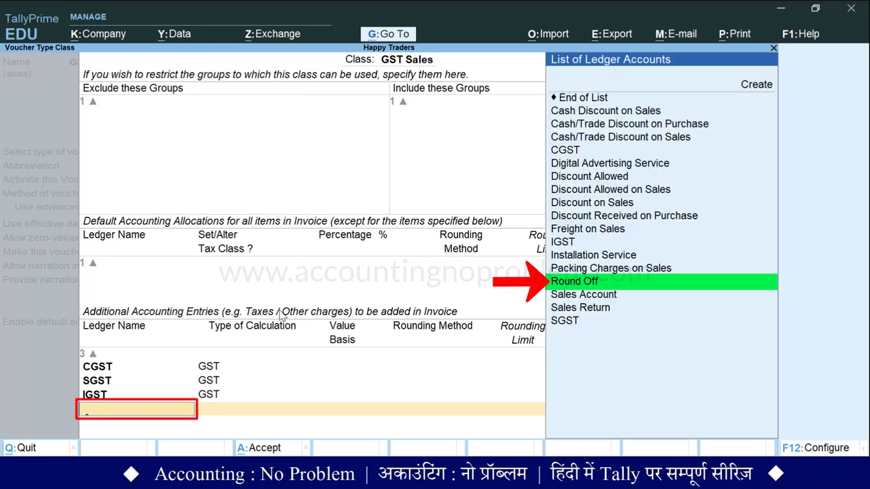
type("R")
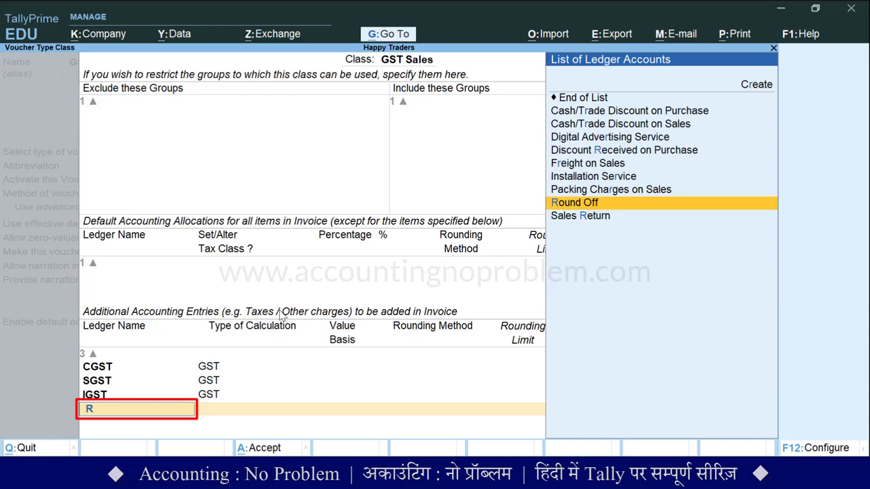
key("Return")
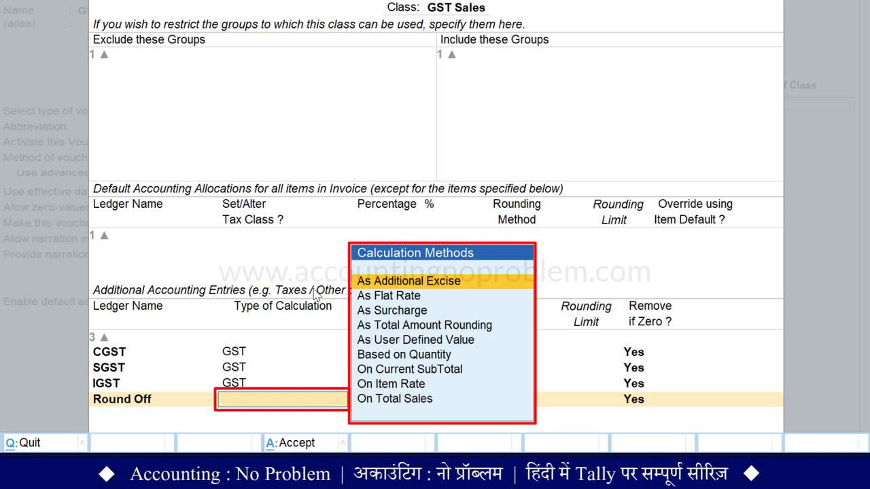
key("Down")
key("Down")
key("Down")
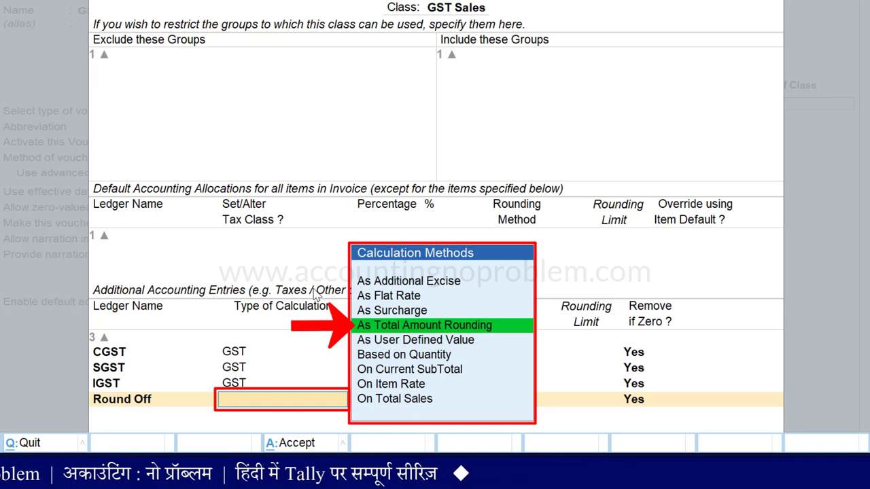
key("Return")
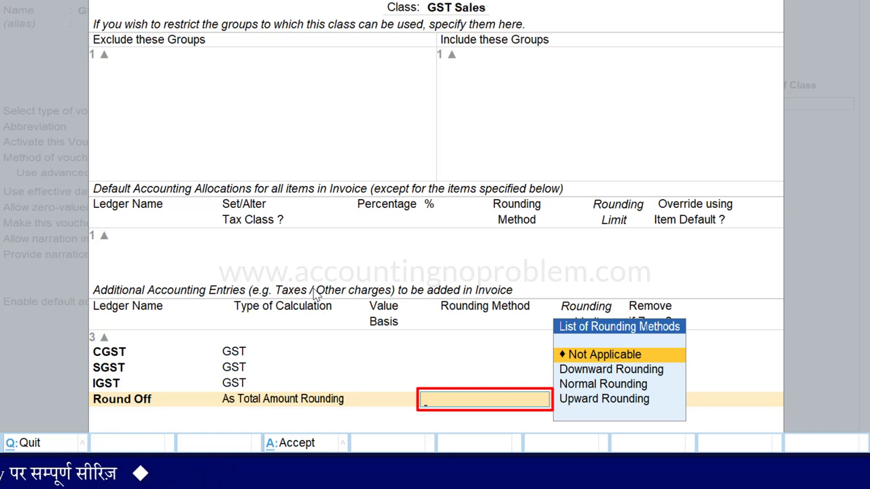
Give the Round Off entry Normal Rounding with a rounding limit of 1, keeping Remove if Zero set to Yes.
key("Down")
key("Down")
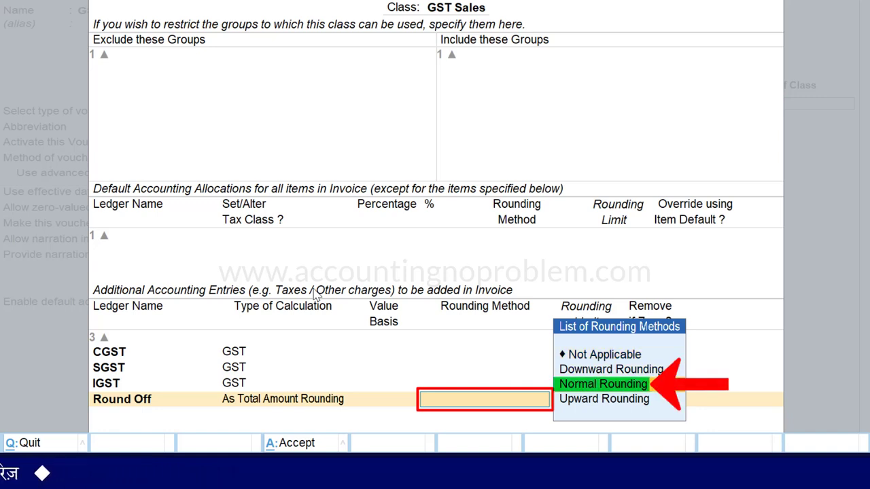
key("Return")
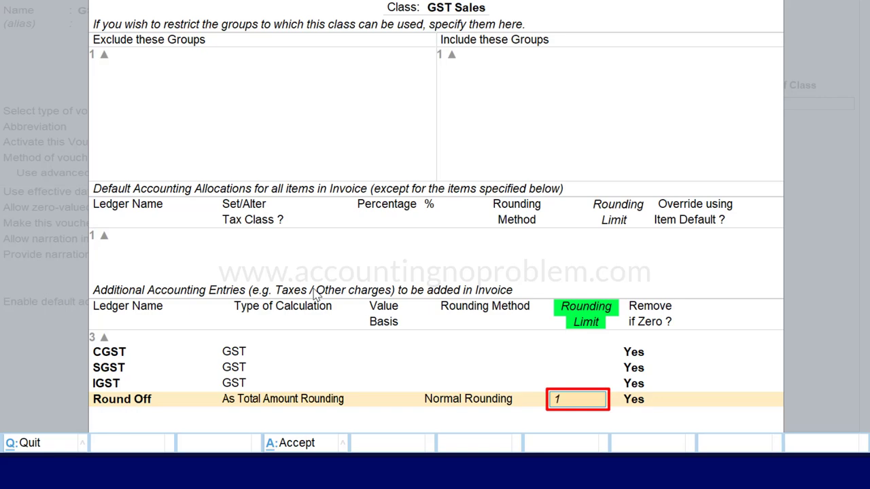
key("Return")
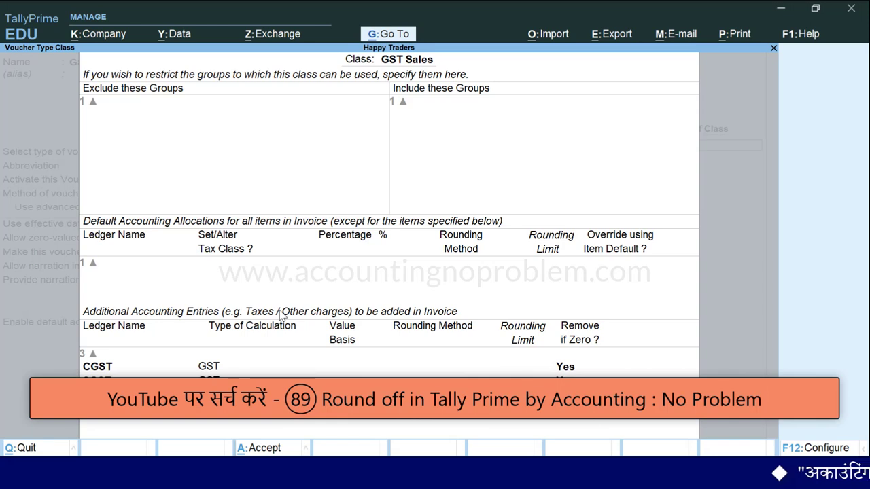
key("Return")
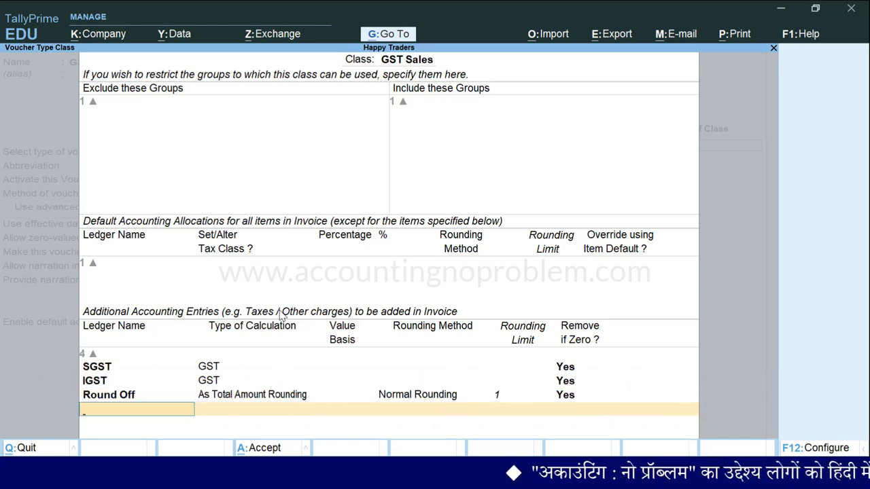
Save the GST Sales class and its voucher type, and return to the Gateway of Tally.
key("ctrl+a")
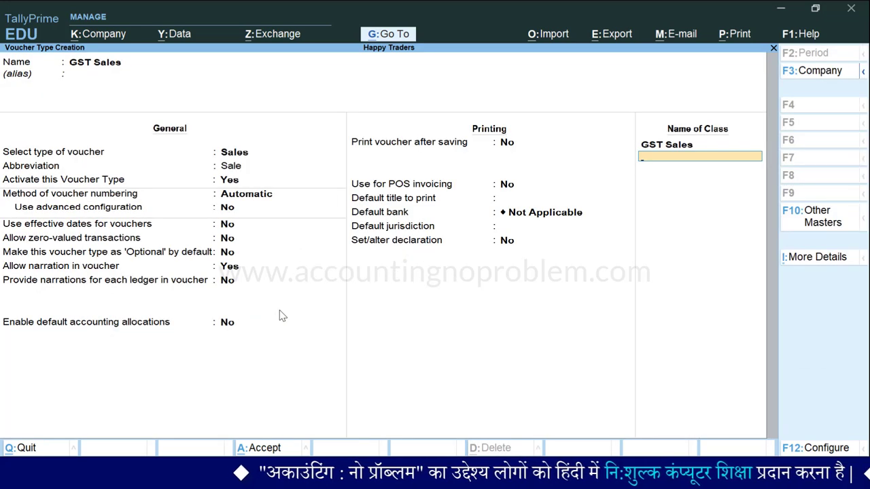
key("ctrl+a")
key("Escape")
key("Escape")
key("Escape")
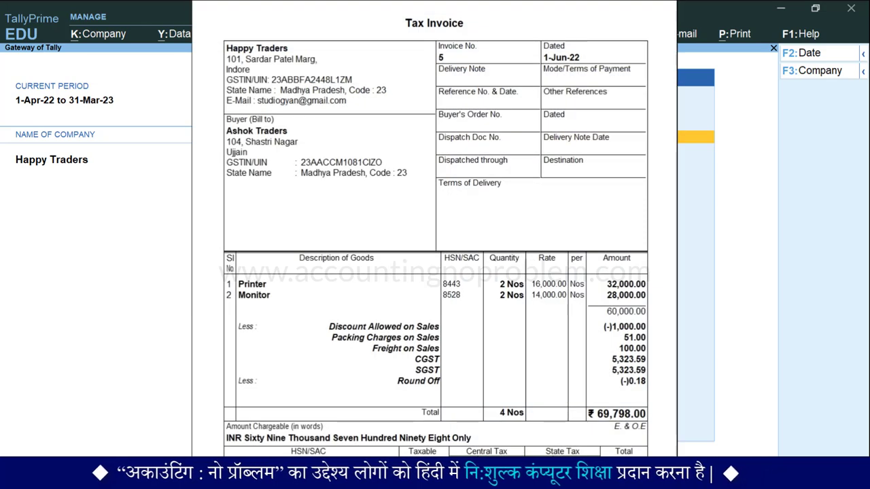
Start a new sales voucher with the GST Sales voucher type and the GST Sales class.
key("v")
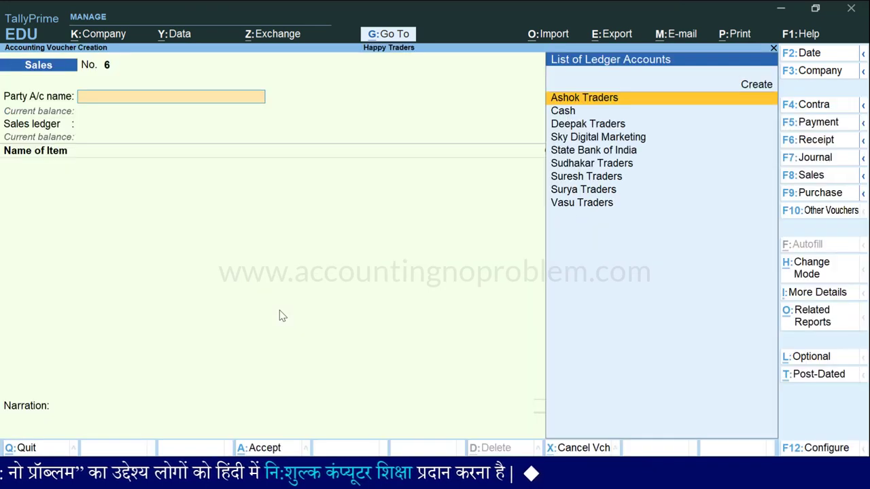
key("F8")
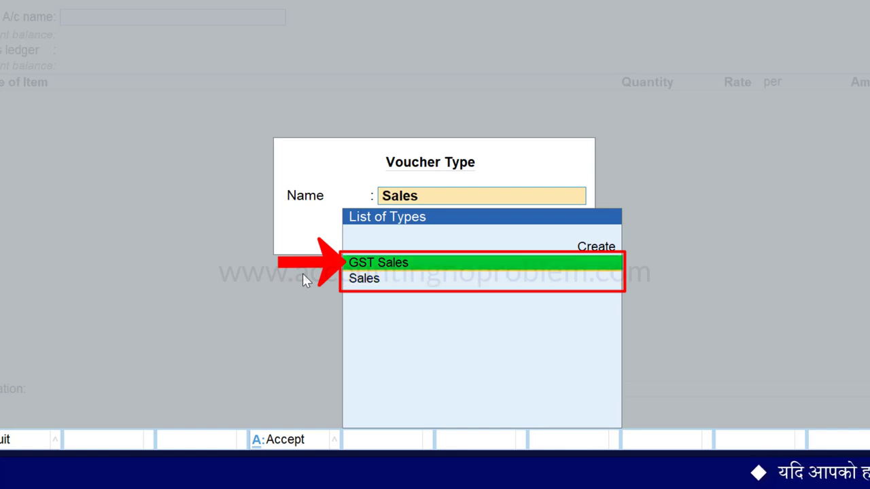
key("Return")
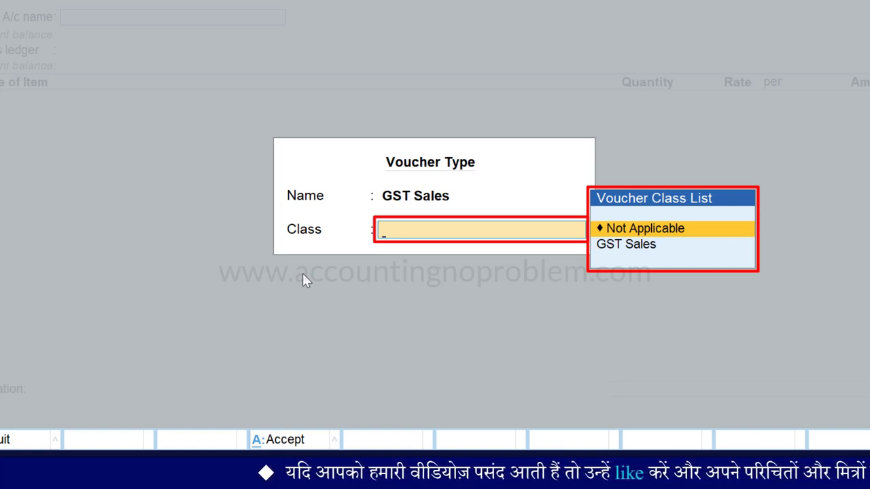
key("Down")
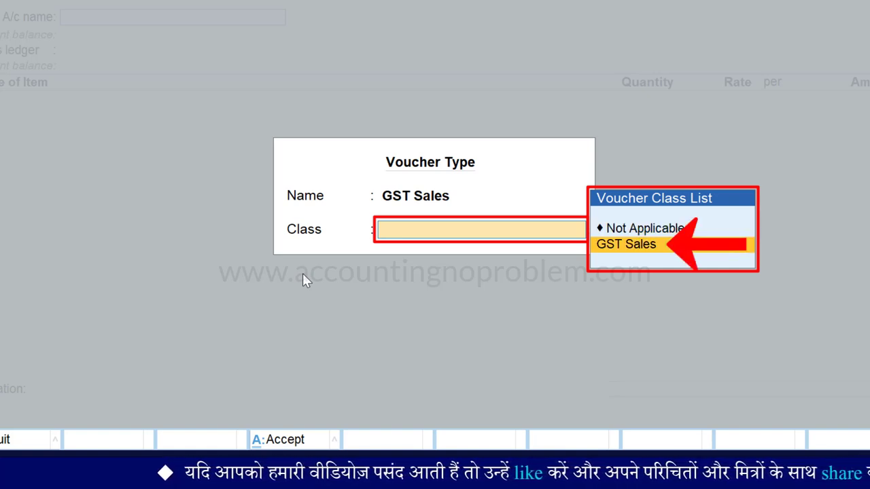
key("Return")
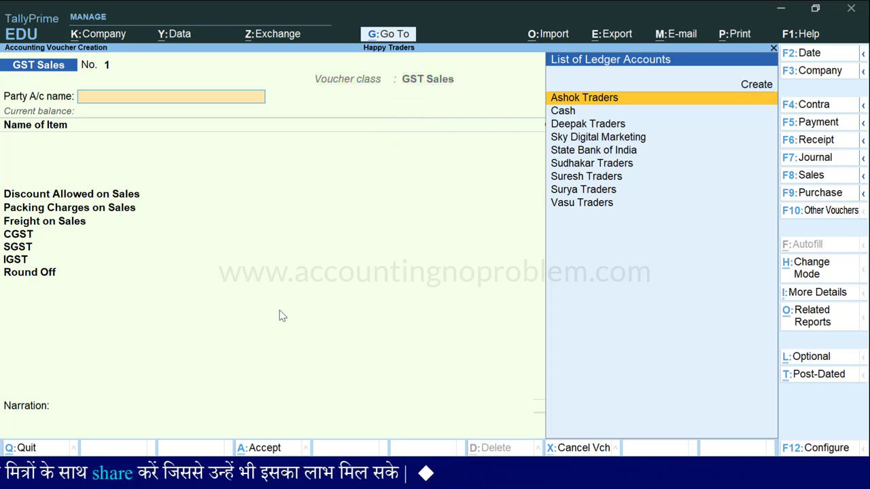
Choose Deepak Traders as the party account and accept its dispatch and party details as they are.
key("Down")
key("Down")
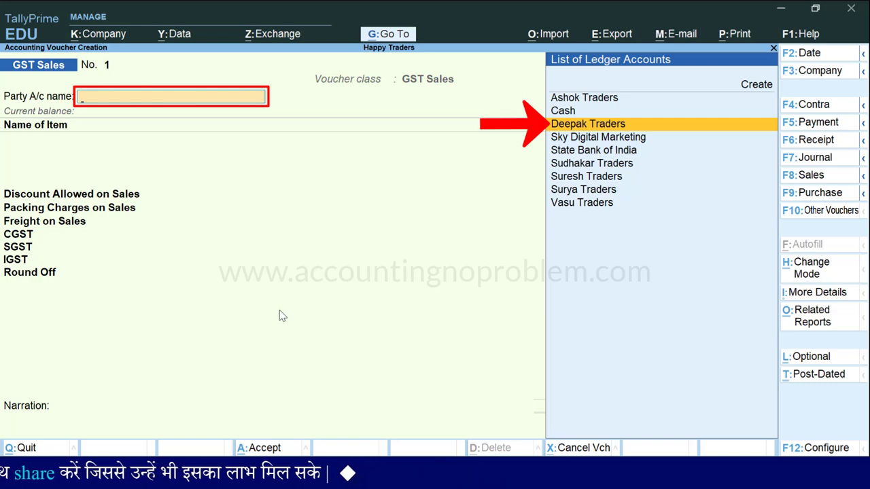
key("Return")
key("ctrl+a")
key("ctrl+a")
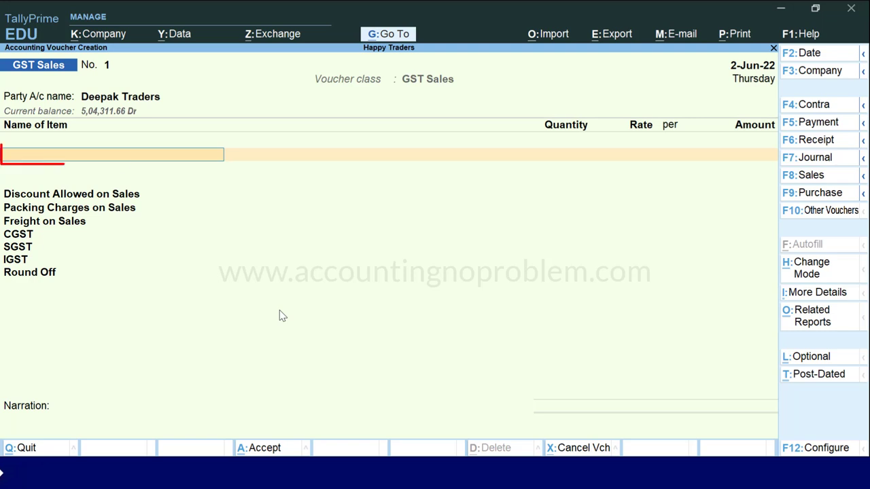
Add the stock item Printer with a quantity of 2 Nos at the rate of 16,000.00.
type("P")
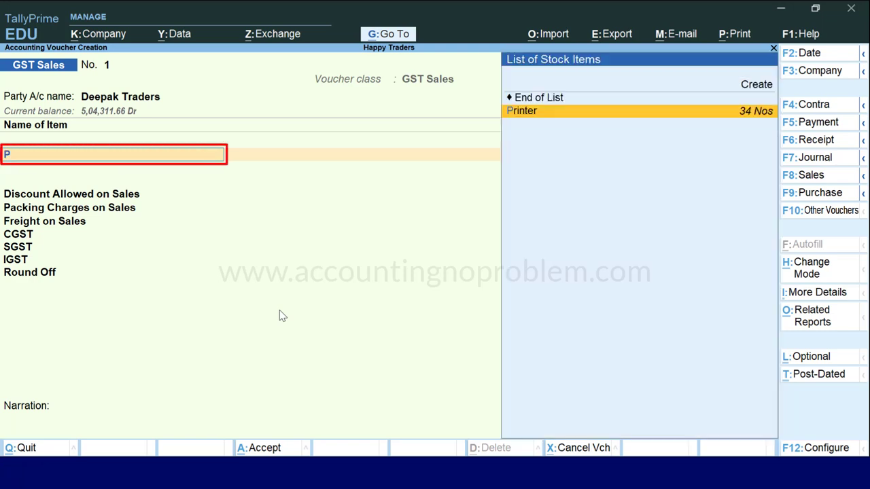
key("Return")
type("2")
key("Return")
key("Return")
key("Return")
key("Return")
Add the stock item Monitor with a quantity of 2 Nos at the rate of 14,000.00.
type("Monitor")
key("Return")
type("2")
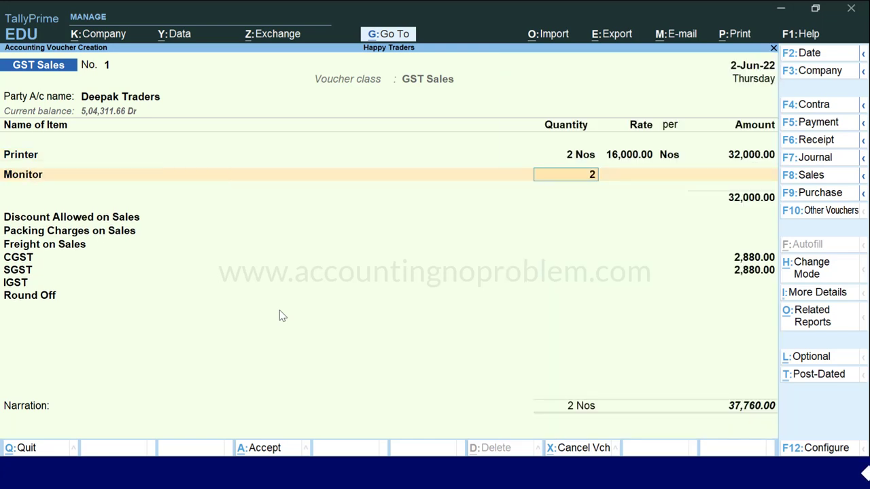
key("Return")
key("Return")
key("Return")
key("Return")
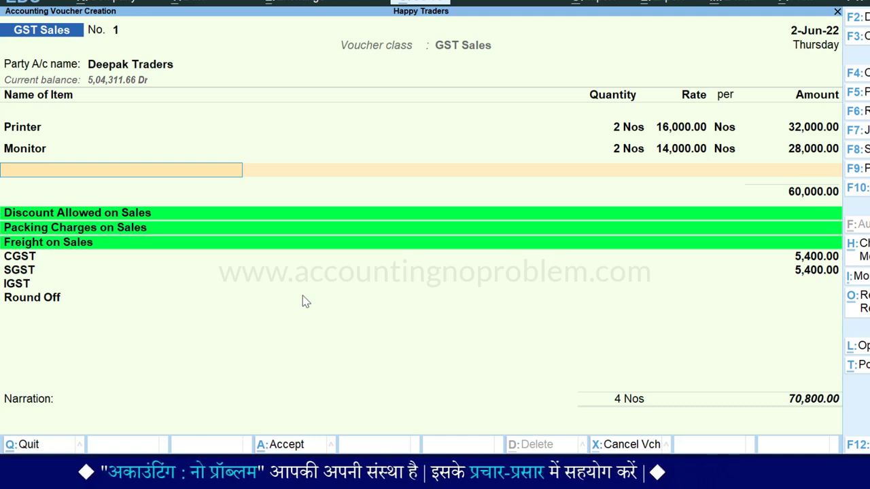
Finish the item list and enter -1000 as the amount for Discount Allowed on Sales.
key("Return")
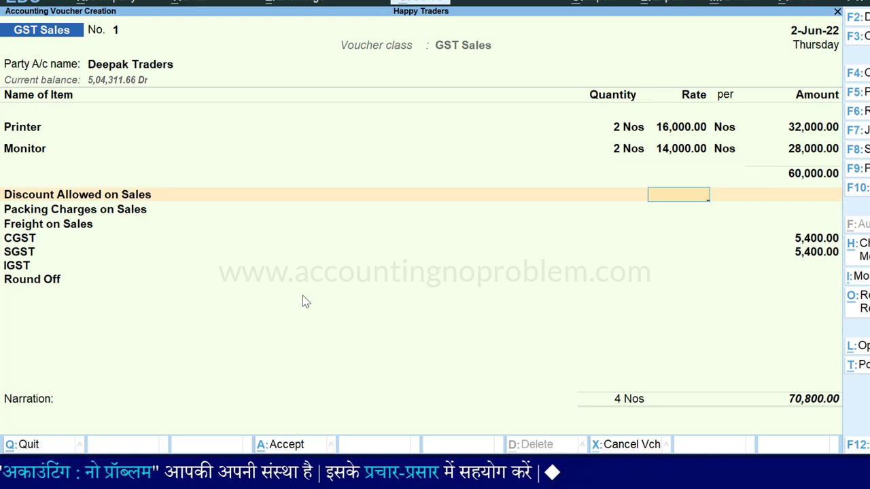
type("-1000")
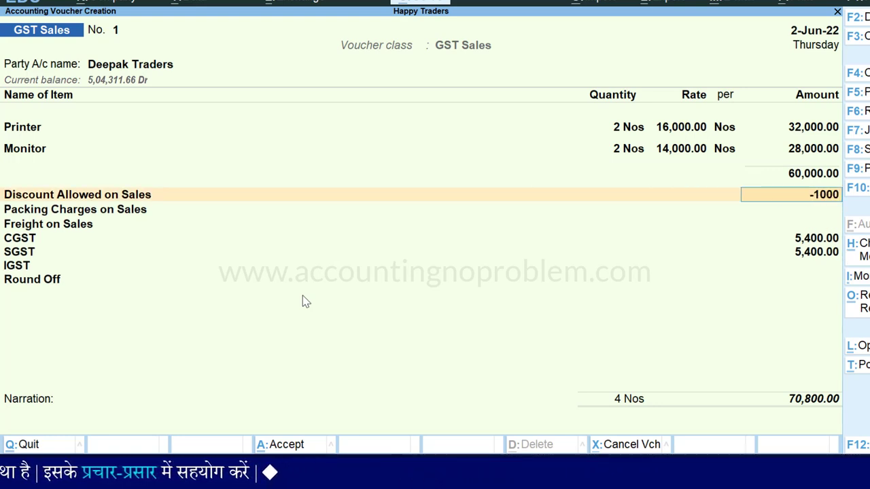
key("Return")
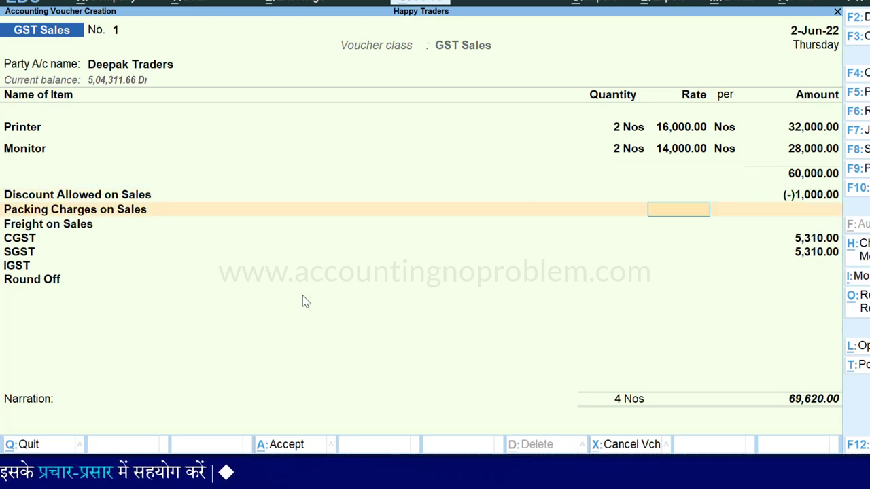
Enter 51 for Packing Charges on Sales and 100 for Freight on Sales.
key("Return")
type("5")
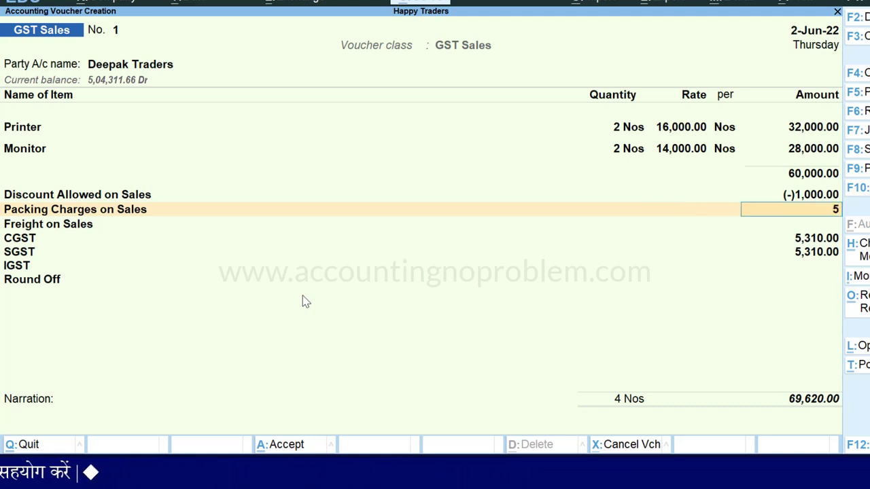
type("1")
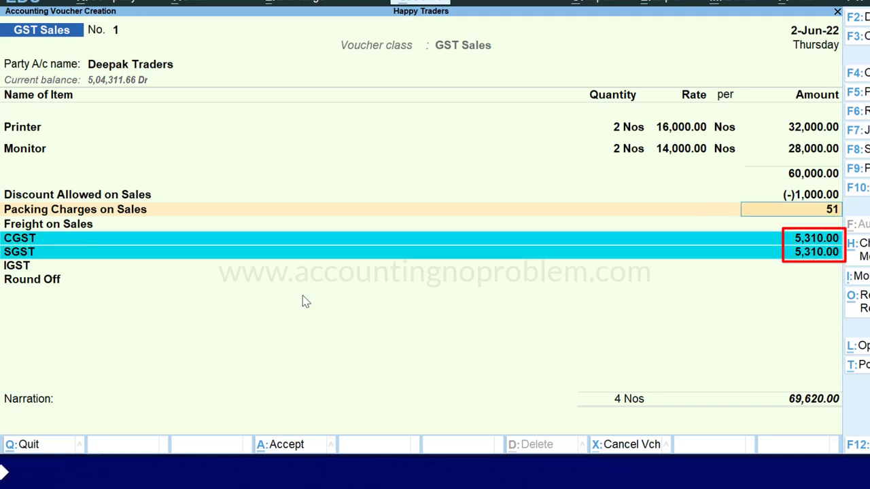
key("Return")
key("Return")
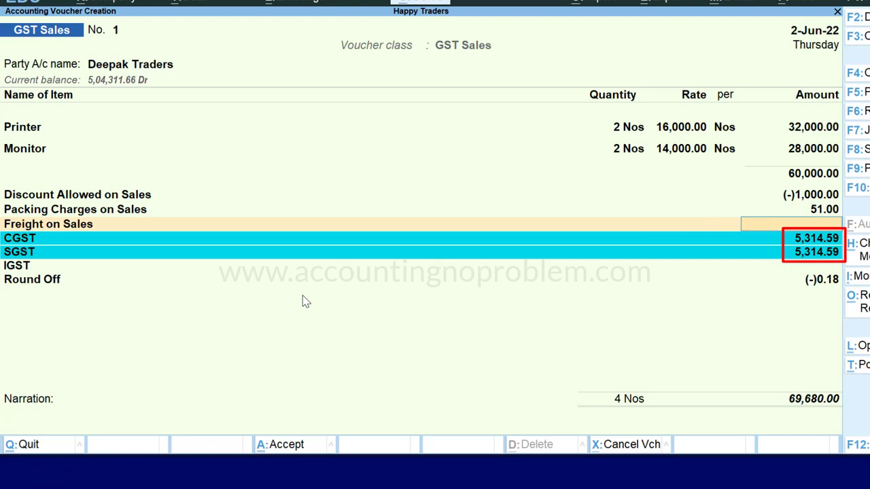
key("Return")
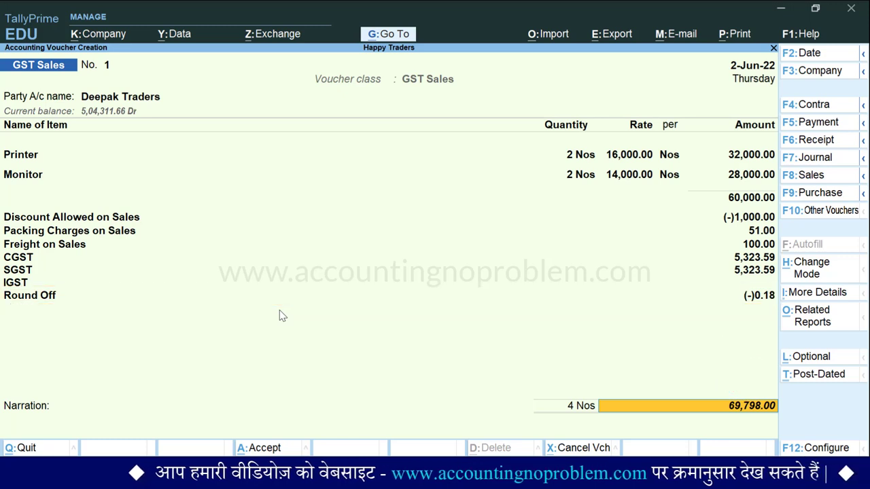
Allocate the full bill amount to New Ref 1 for Deepak Traders and save the voucher without a narration.
key("Return")
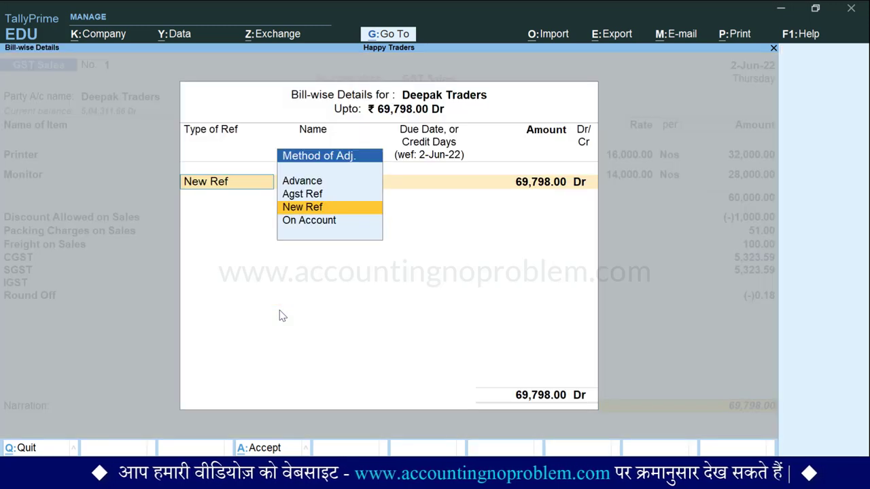
key("Return")
key("Return")
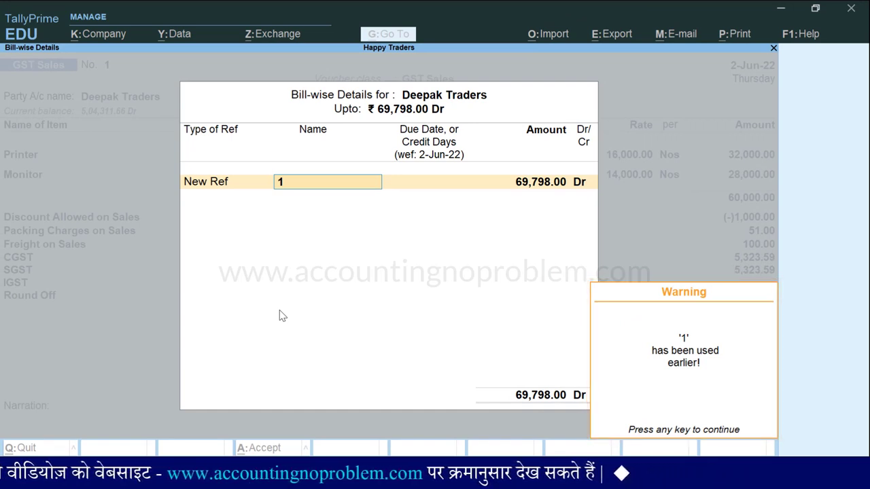
key("Return")
key("Return")
key("Return")
key("Return")
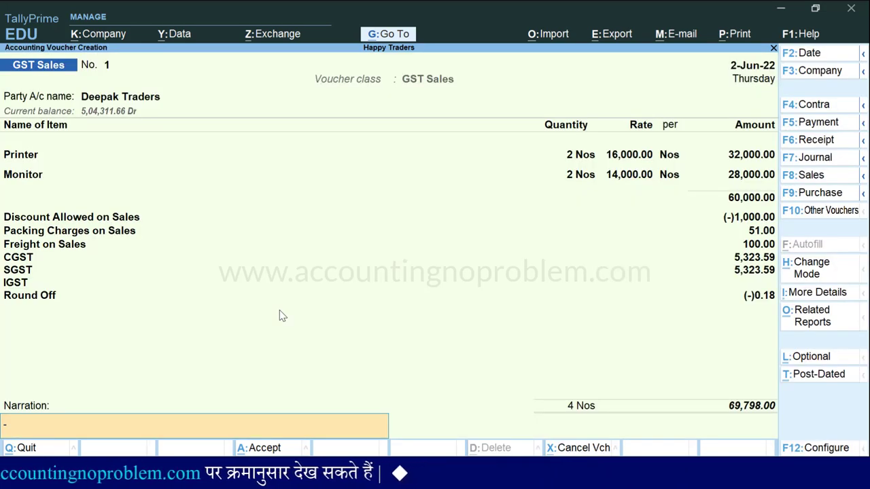
key("Return")
key("Return")
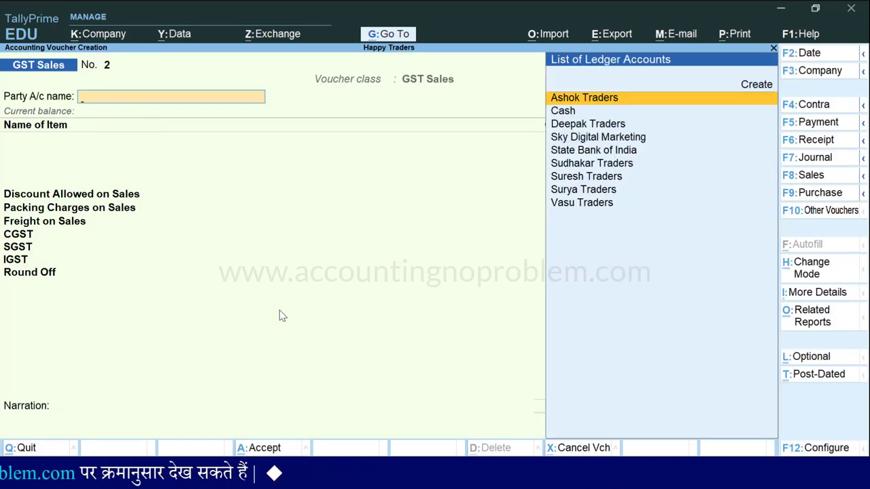
Reopen the saved GST Sales voucher No. 1 and preview its printed tax invoice.
key("Page_Up")
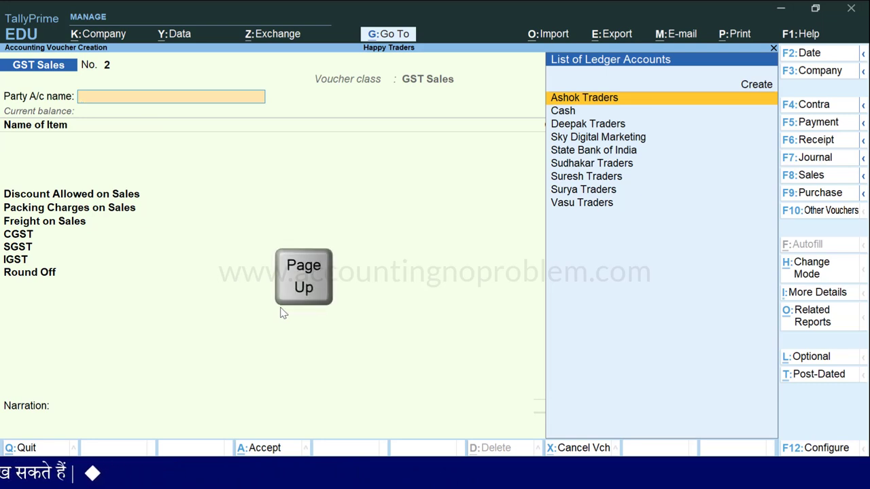
key("ctrl+p")
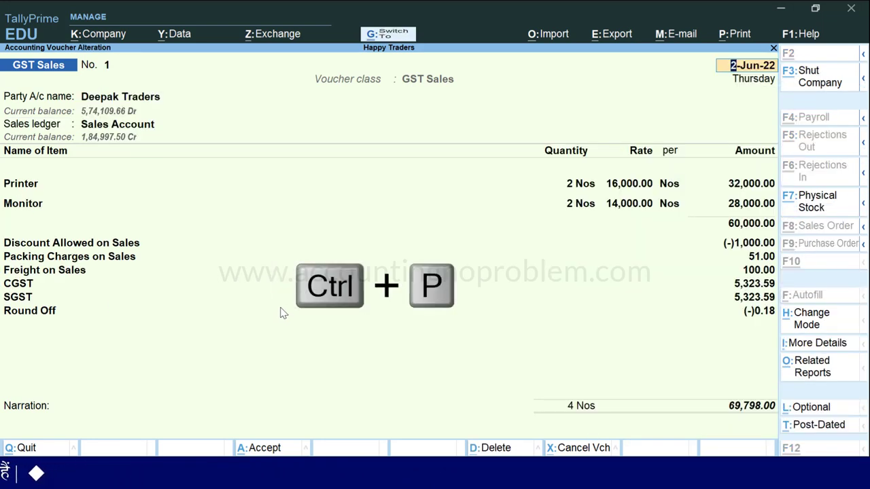
key("i")
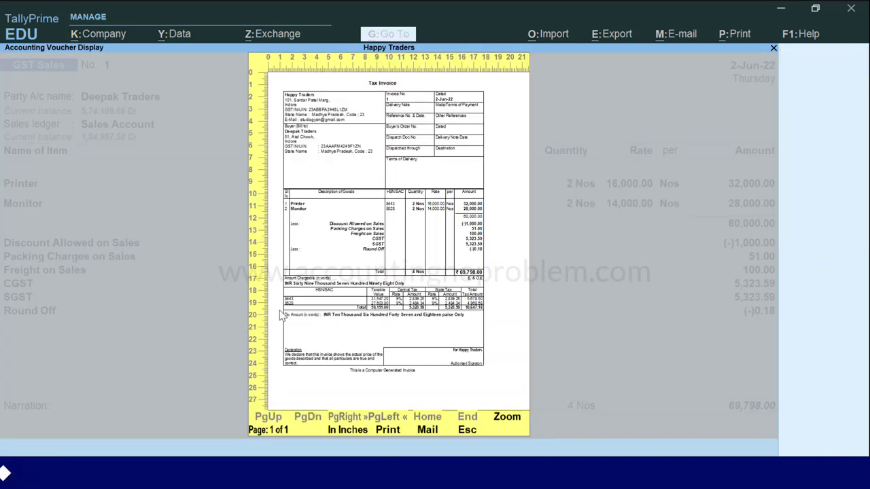
Enlarge the tax invoice preview of voucher No. 1, examine its charges and tax rows, and return to voucher entry.
key("alt+z")
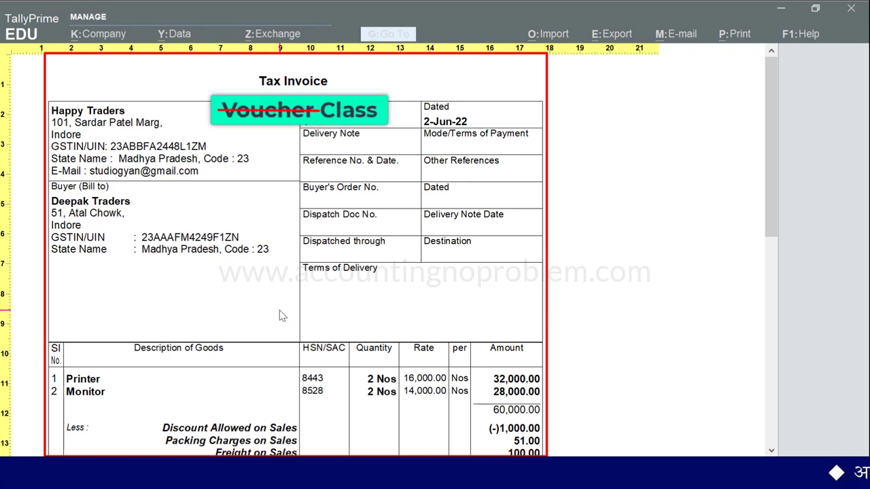
scroll(760, 129, "down", 5)
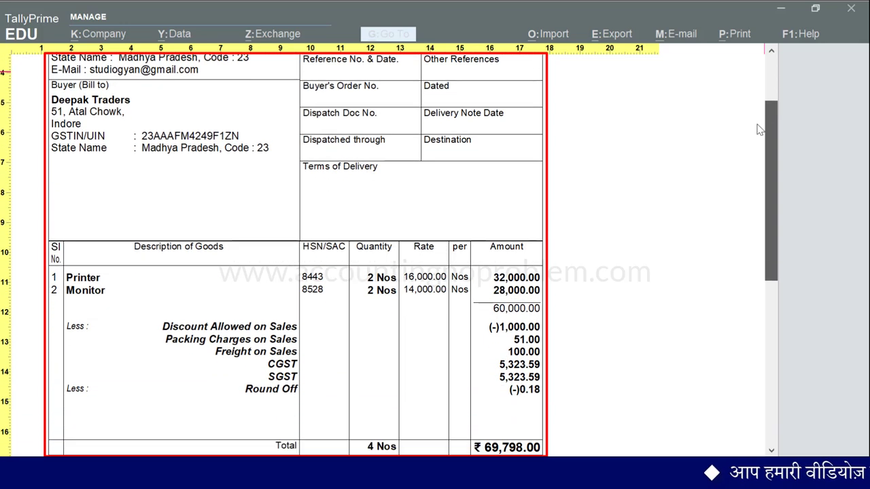
scroll(760, 129, "down", 5)
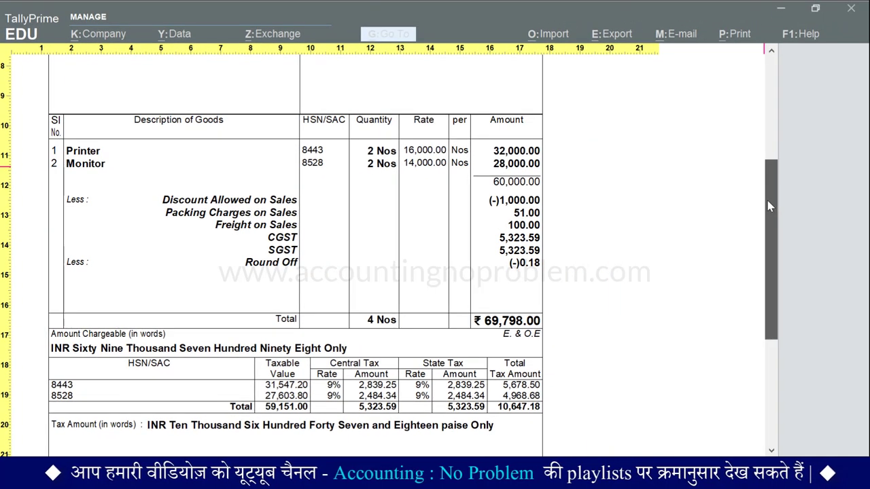
left_click_drag(770, 206, 781, 92)
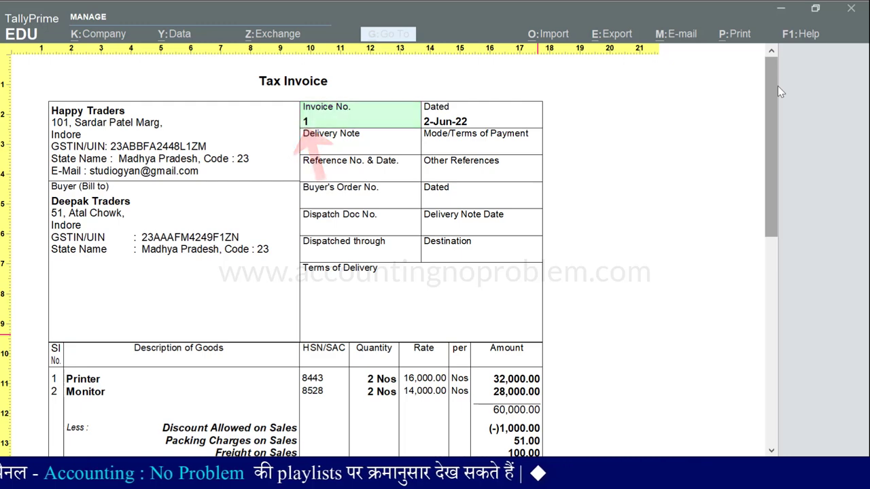
key("Escape")
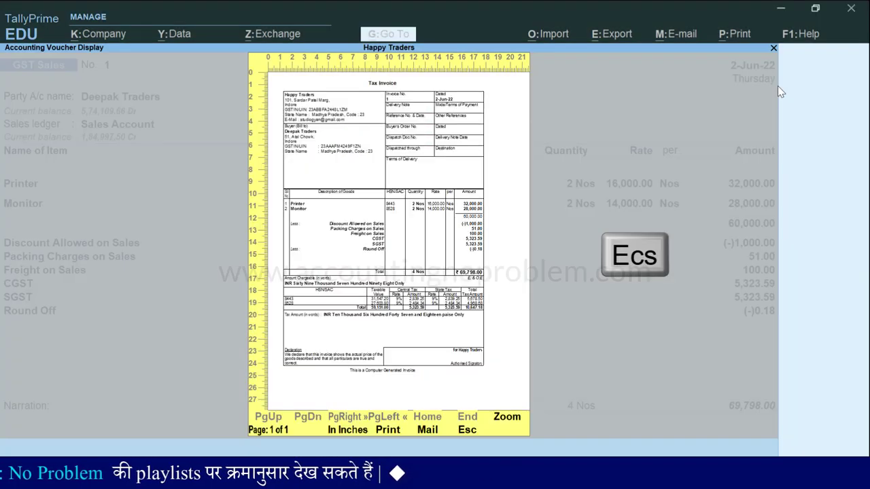
key("Escape")
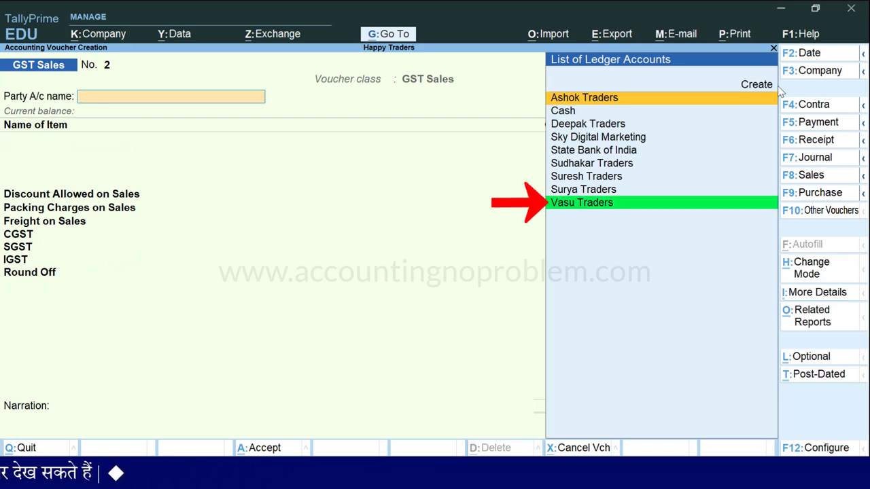
Select Vasu Traders as the party of GST Sales voucher No. 2, leaving dispatch details blank and accepting the party details.
type("V")
key("Return")
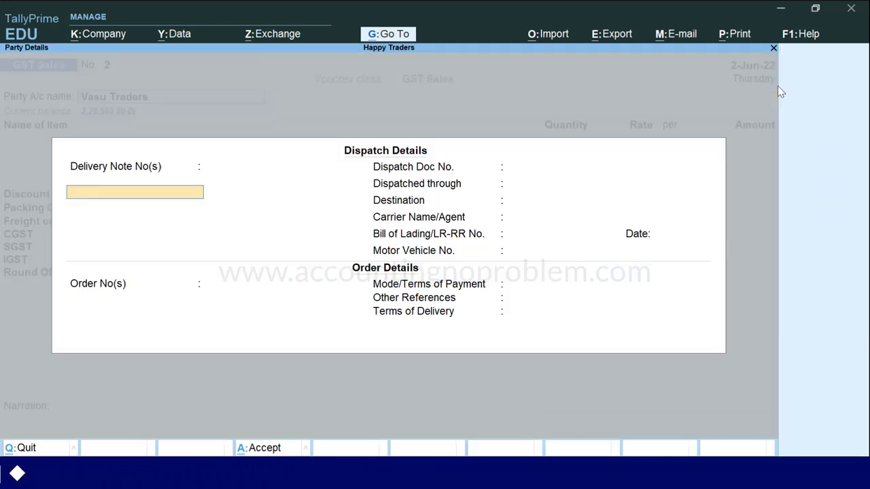
key("Return")
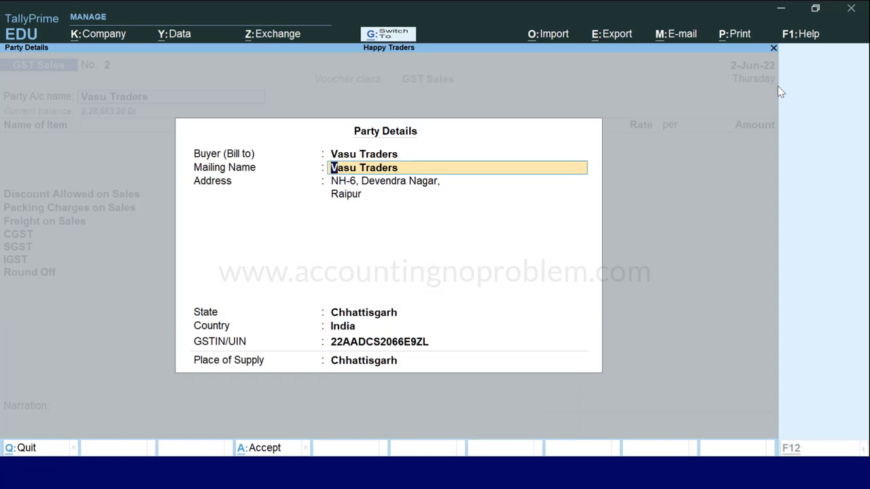
key("ctrl+a")
Add 2 Nos of Printer to the voucher at its default rate.
type("P")
key("Return")
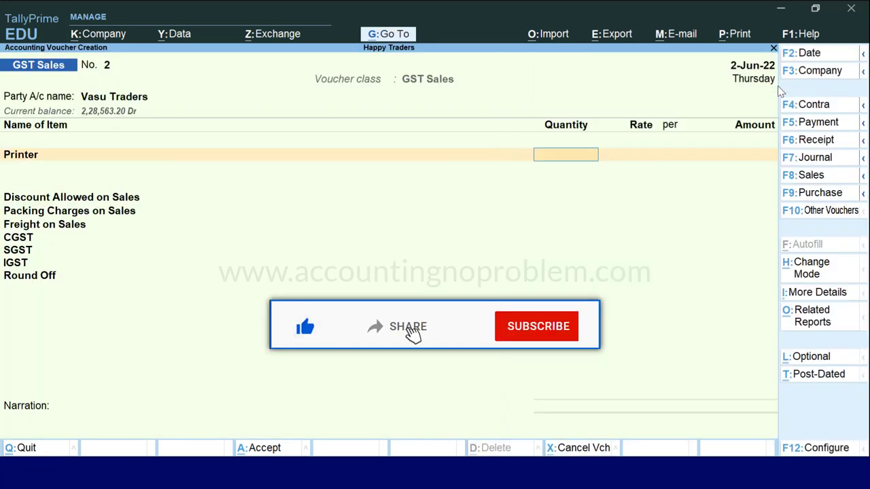
type("2")
key("Return")
key("Return")
key("Return")
key("Return")
Add 2 Nos of Monitor at its default rate and finish the item list.
type("M")
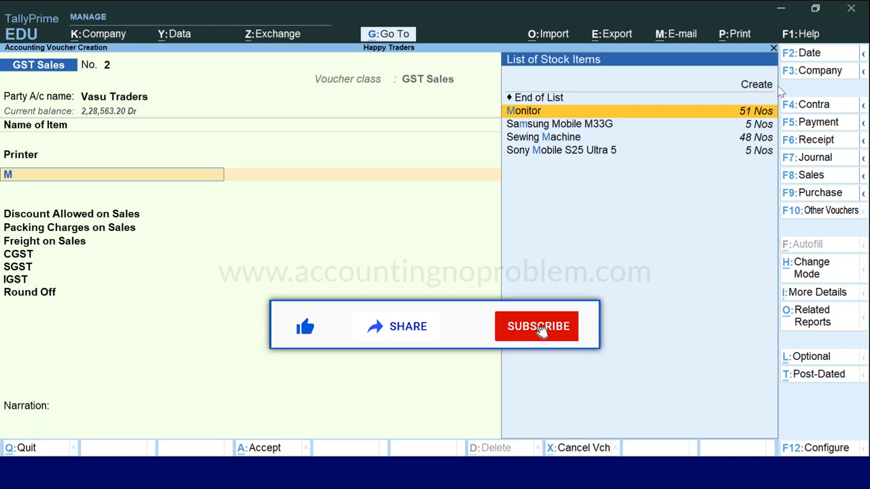
key("Return")
type("2")
key("Return")
key("Return")
key("Return")
key("Return")
key("Return")
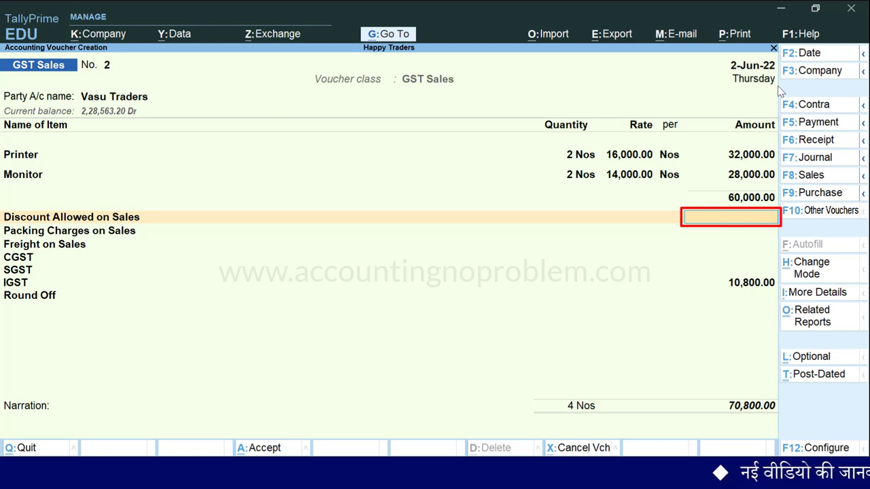
Leave Discount Allowed on Sales blank and enter 51 for Packing Charges on Sales and 100 for Freight on Sales.
key("Return")
key("Return")
type("51")
key("Return")
key("Return")
type("100")
key("Return")
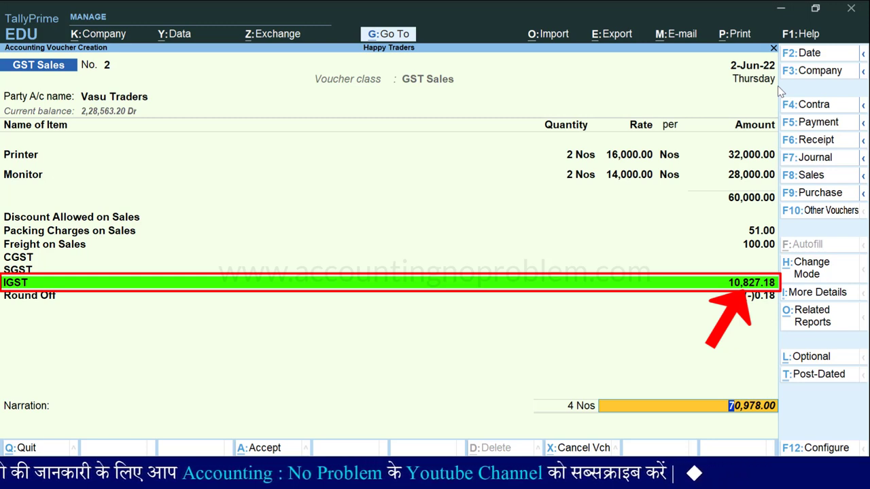
Allocate the full bill amount to New Ref 2 for Vasu Traders and save the voucher without a narration.
key("Return")
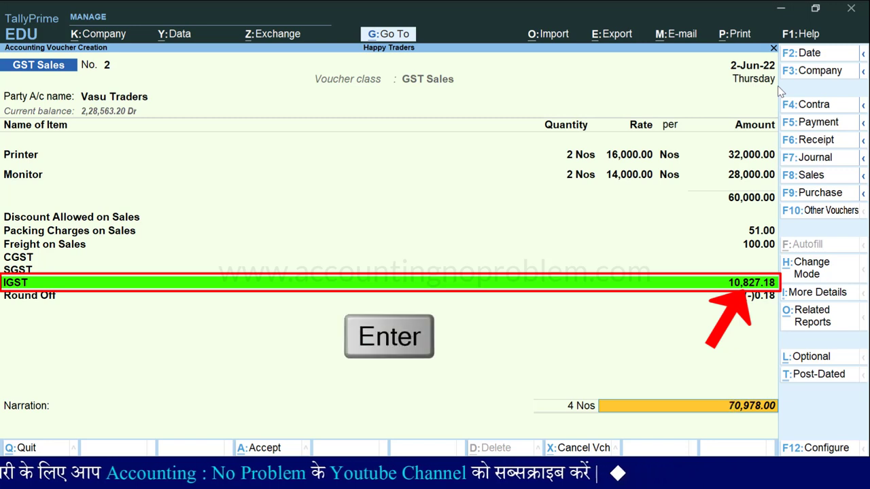
key("Return")
key("Return")
key("Return")
key("Return")
key("Return")
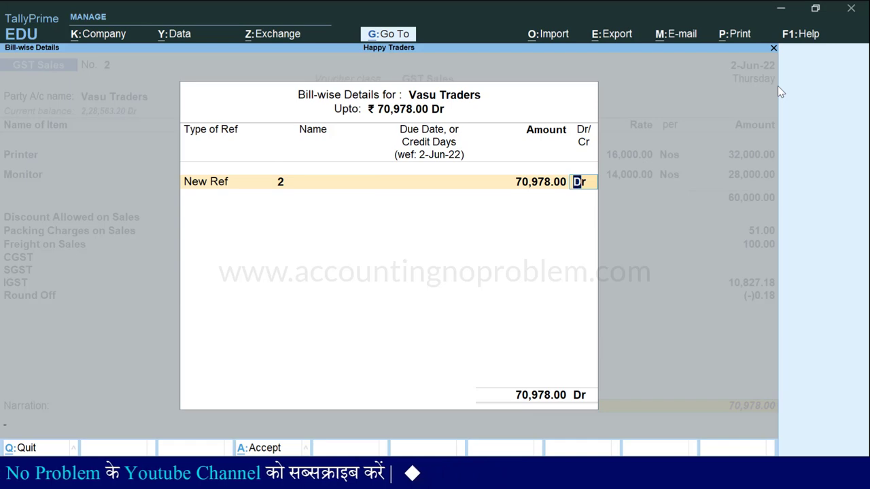
key("Return")
key("Return")
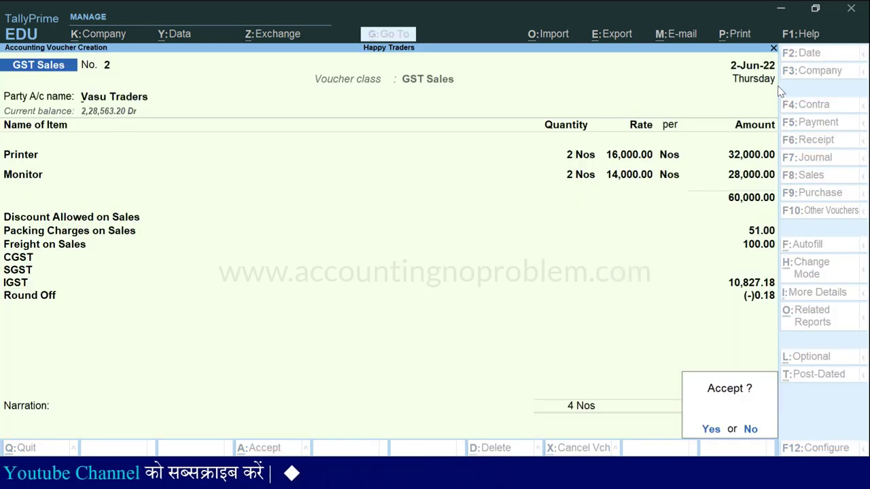
key("Return")
Reopen the saved GST Sales voucher No. 2, examine its enlarged tax invoice preview, and return to new voucher entry.
key("Page_Up")
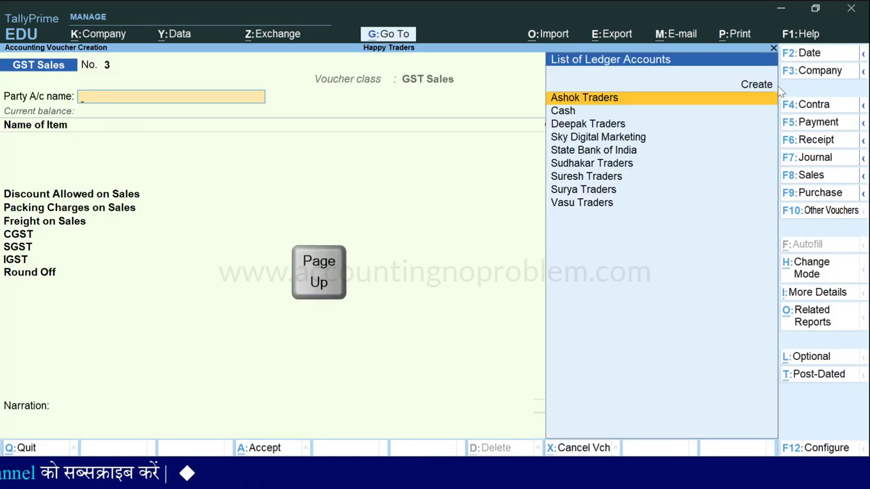
key("ctrl+p")
key("i")
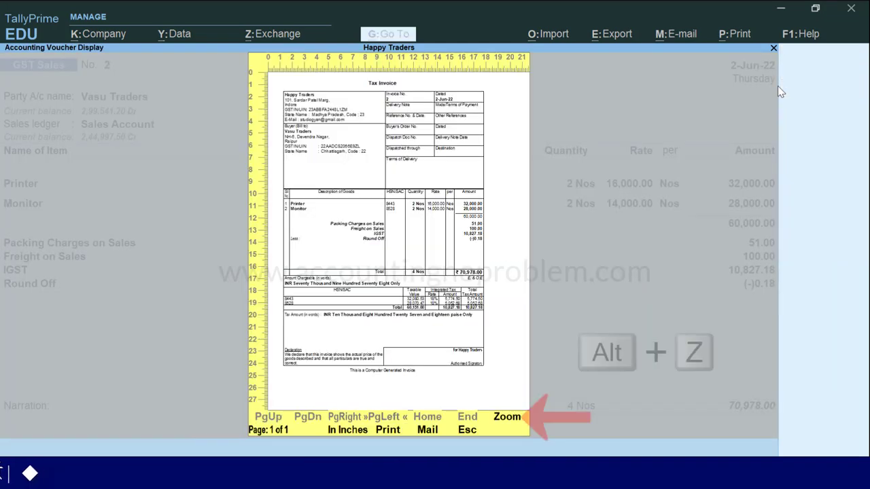
key("alt+z")
left_click_drag(778, 85, 780, 188)
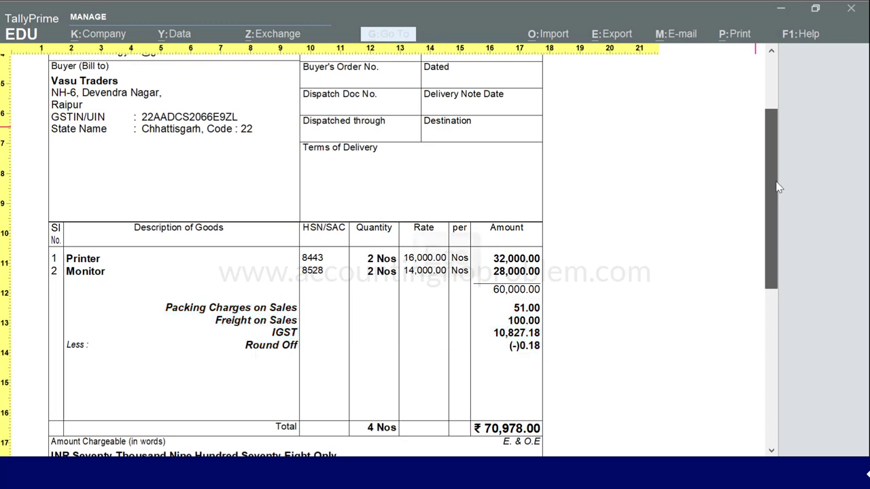
key("Escape")
key("Escape")
key("Escape")
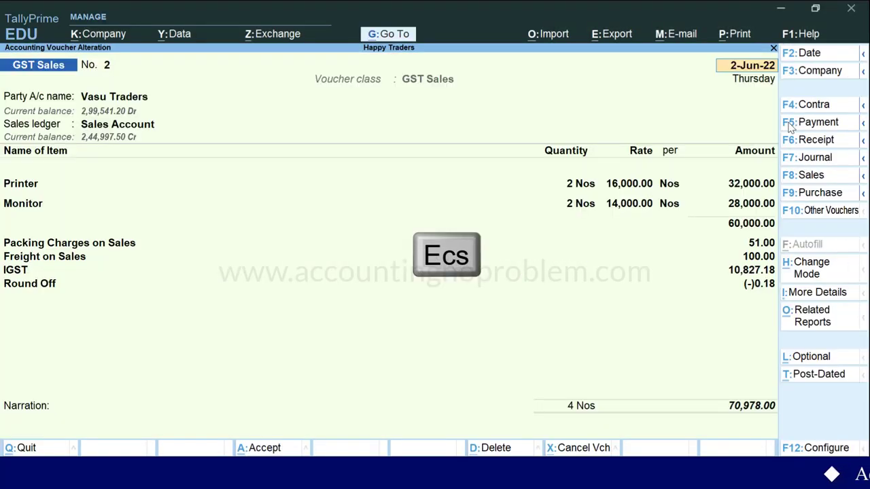
key("Escape")
key("Return")
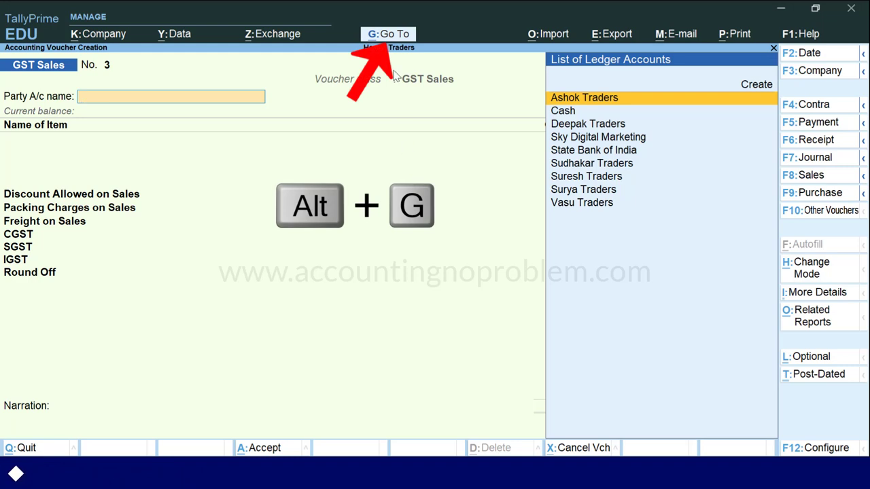
Open the GST Sales voucher type for alteration.
left_click(398, 36)
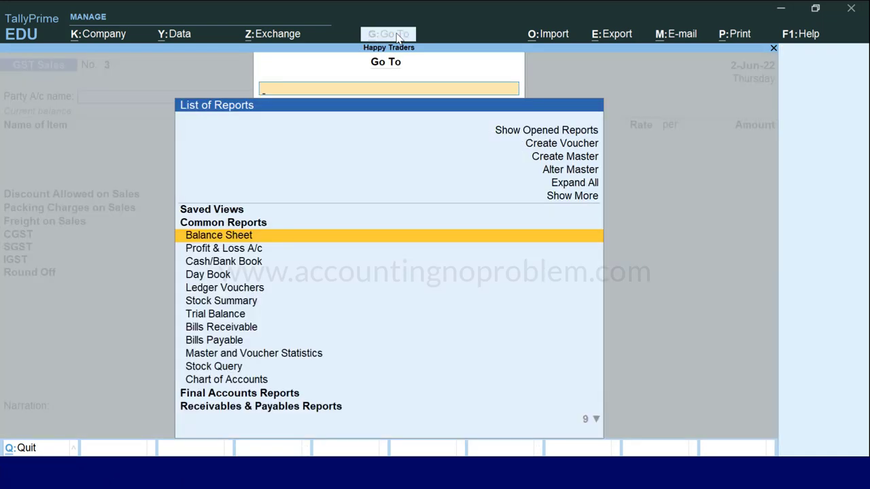
key("Up")
key("Up")
key("Up")
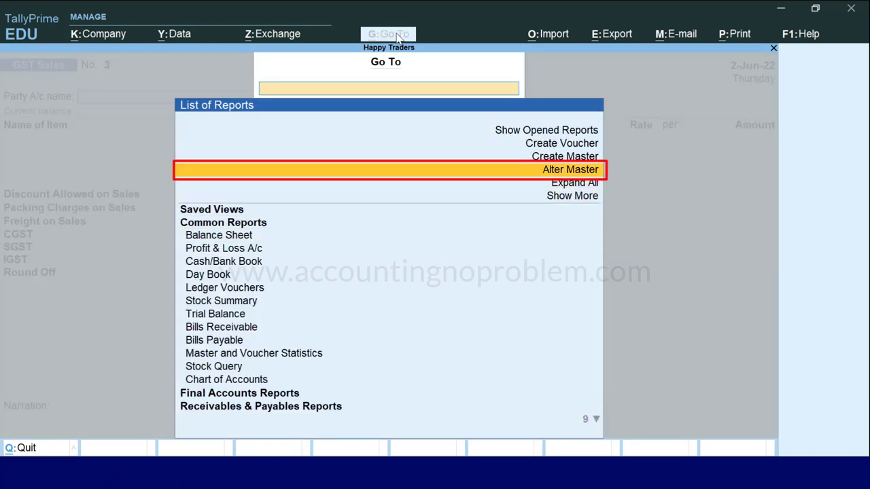
key("Return")
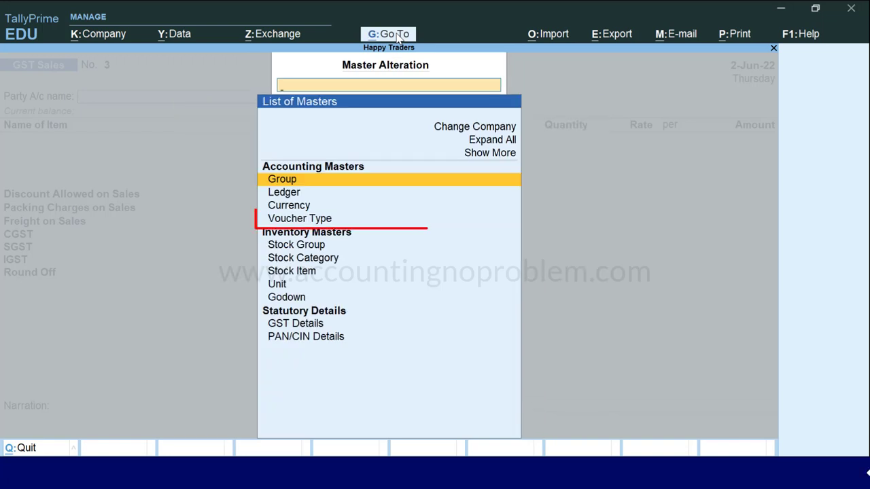
key("Down")
key("Down")
key("Down")
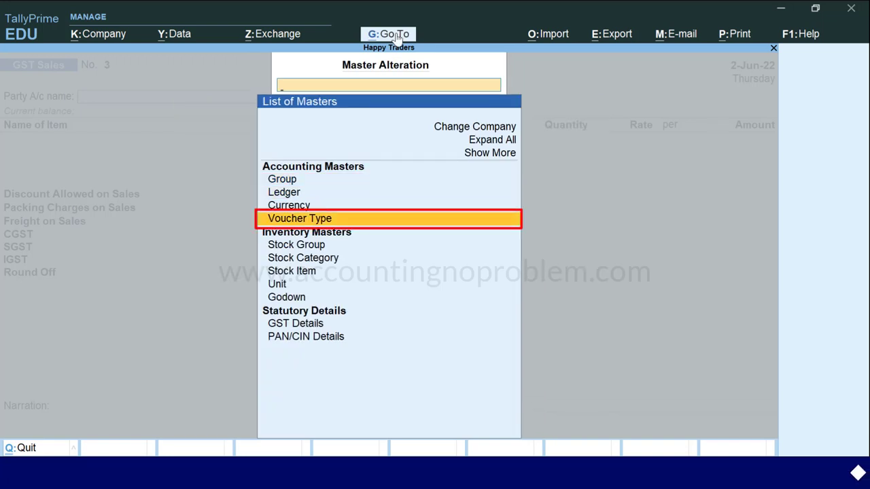
key("Return")
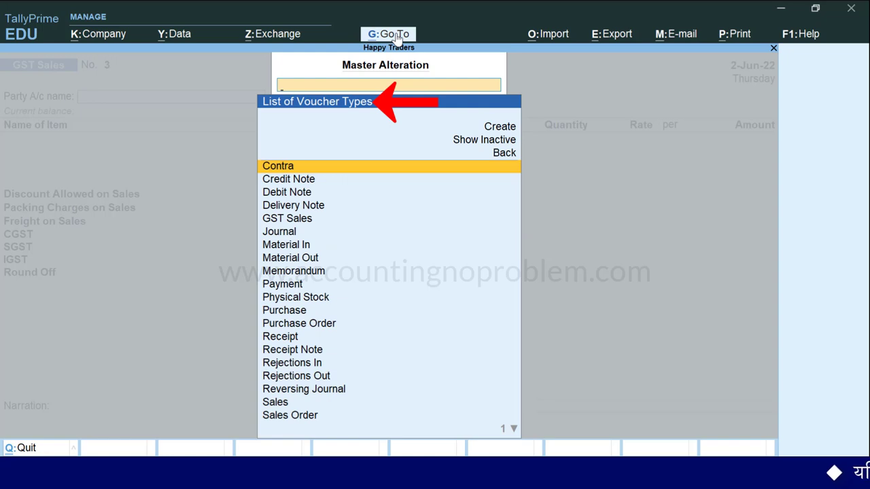
key("Down")
key("Down")
key("Down")
key("Down")
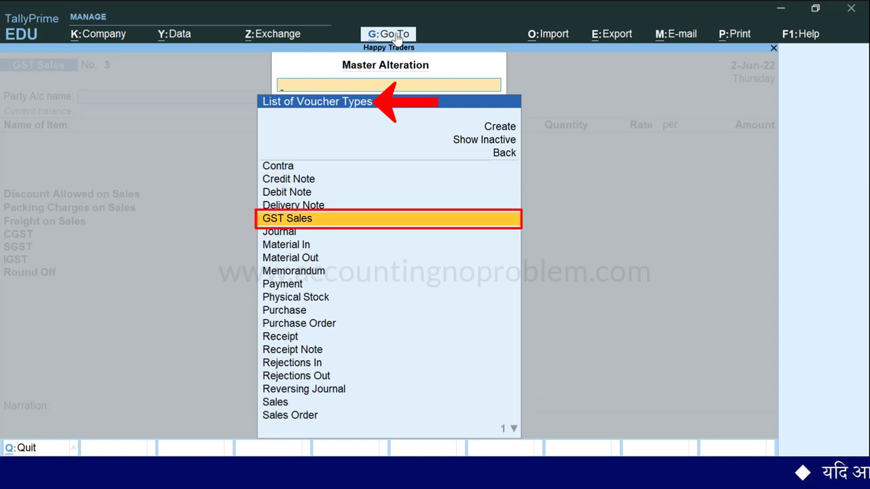
key("Return")
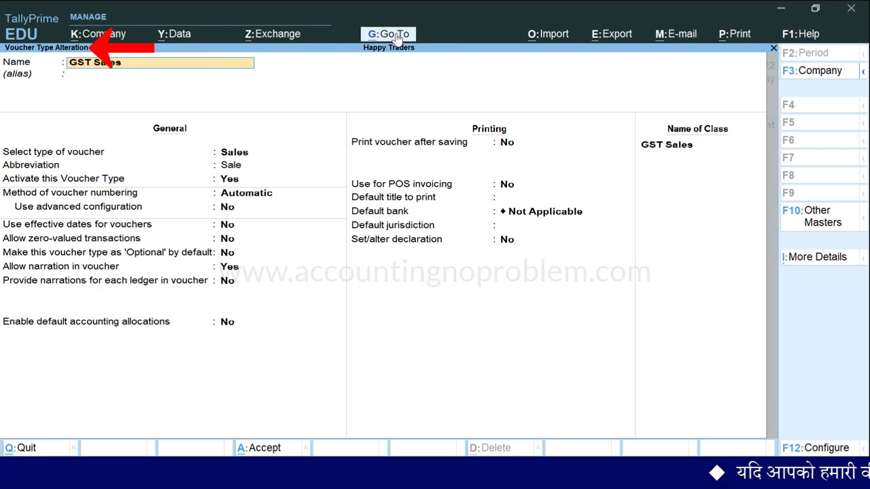
Keep the general and printing settings of the voucher type and open its GST Sales class for editing.
key("Return")
key("Return")
key("Return")
key("Return")
key("Return")
key("Return")
key("Return")
key("Return")
key("Return")
key("Return")
key("Return")
key("Return")
key("Return")
key("Return")
key("Return")
key("Return")
key("Return")
key("Return")
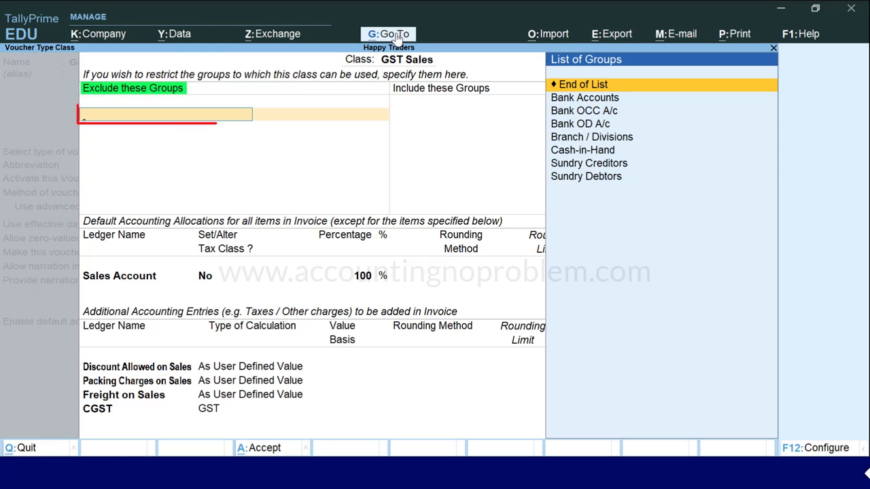
Exclude the Sundry Creditors group from the GST Sales class, save the class and voucher type, and return to voucher entry.
type("S")
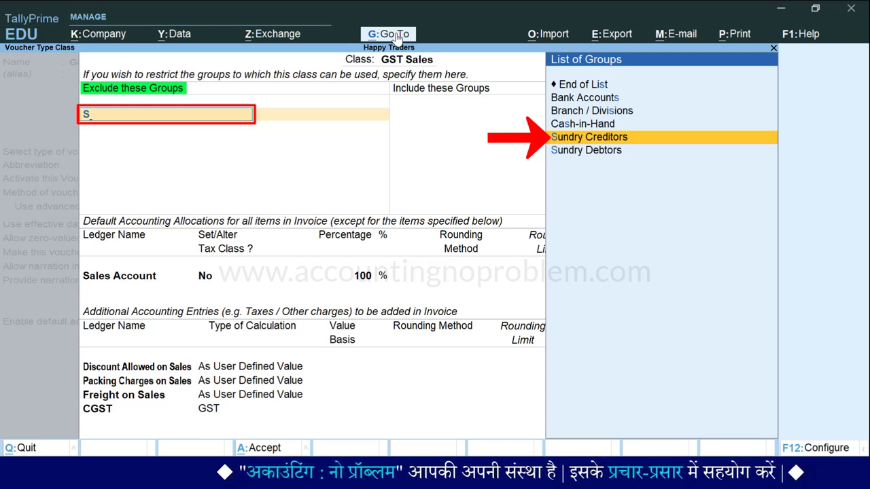
key("Return")
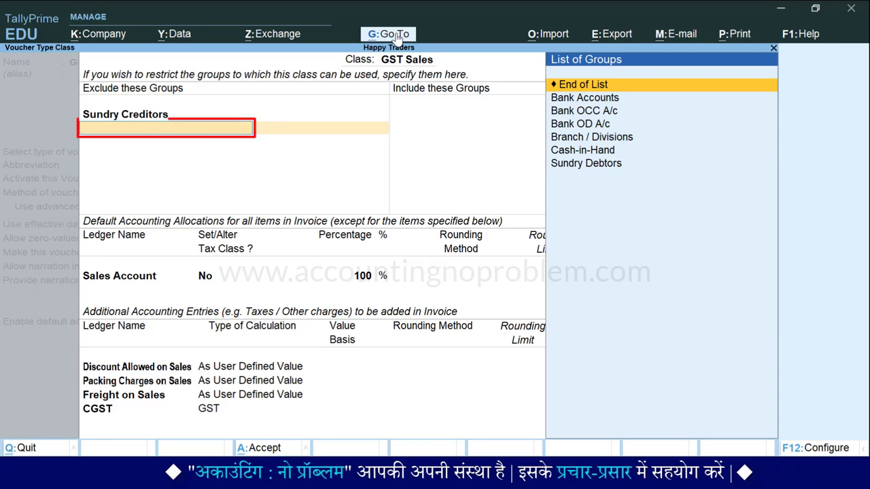
key("Return")
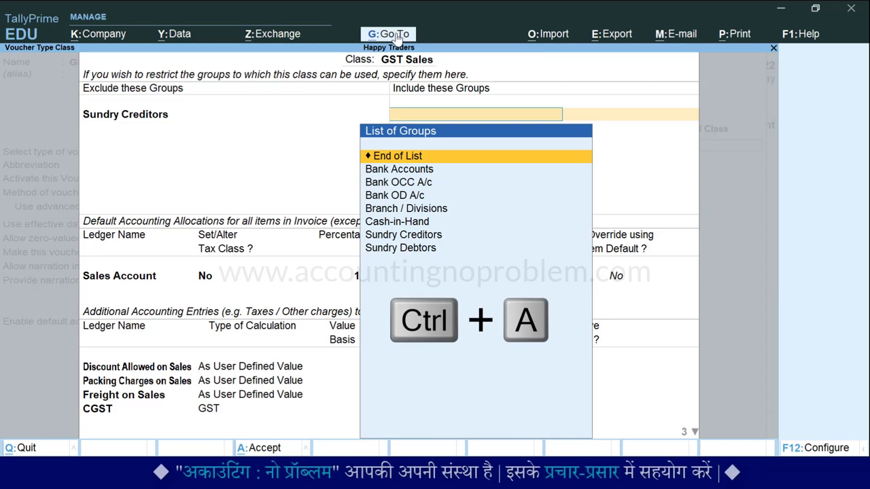
key("ctrl+a")
key("ctrl+a")
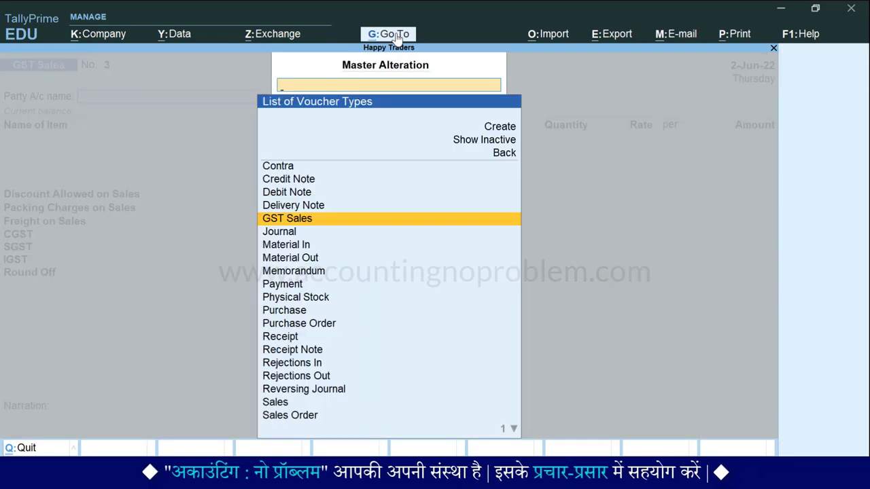
key("Escape")
key("Escape")
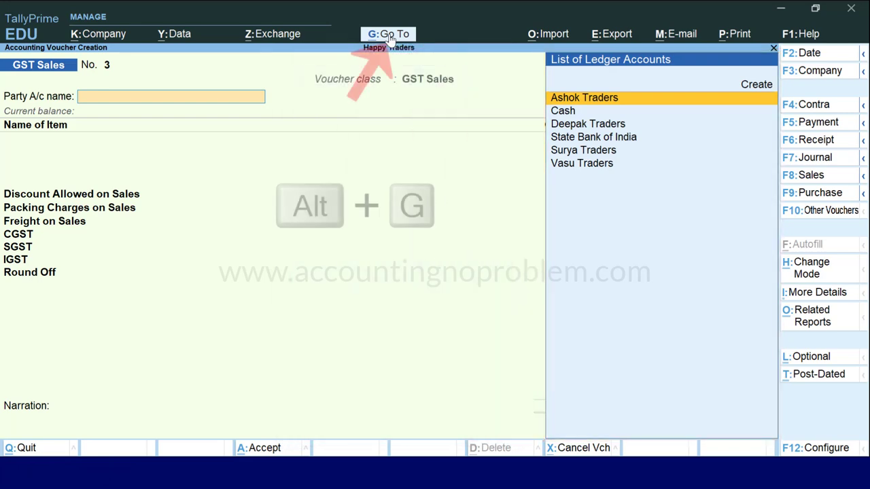
Reopen the GST Sales voucher type for alteration from the voucher entry screen.
left_click(389, 35)
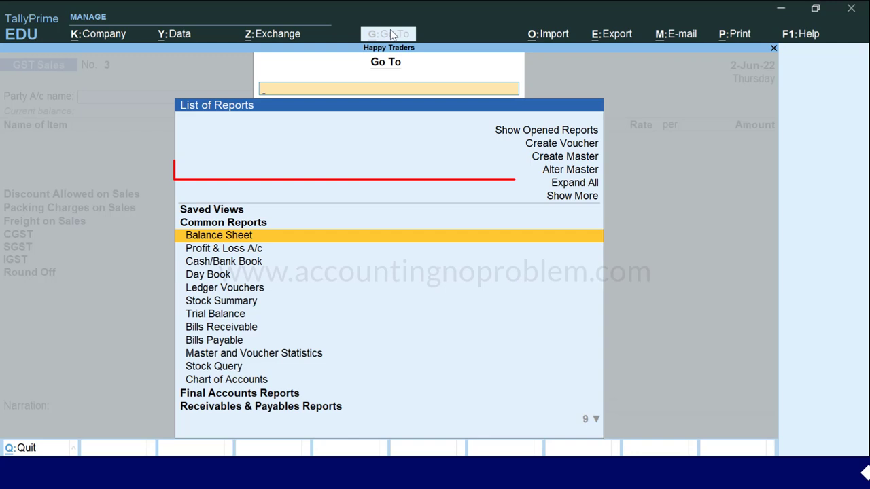
key("Up")
key("Up")
key("Up")
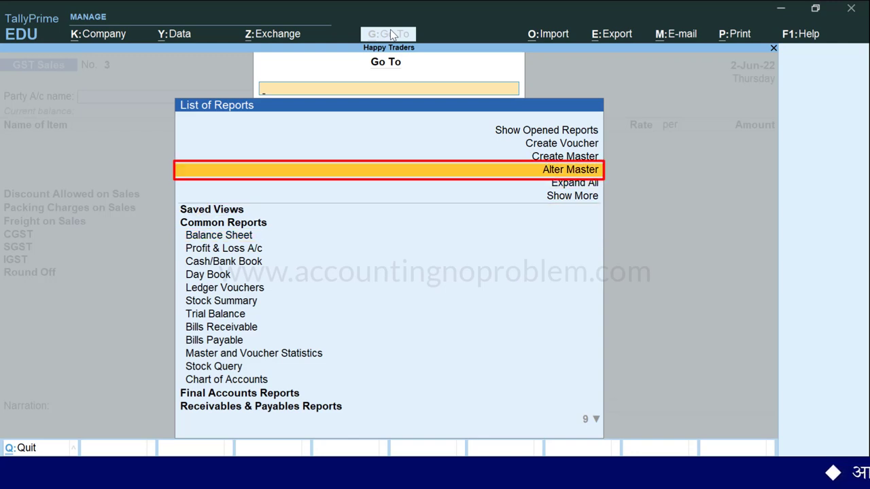
key("Return")
key("Down")
key("Down")
key("Down")
key("Return")
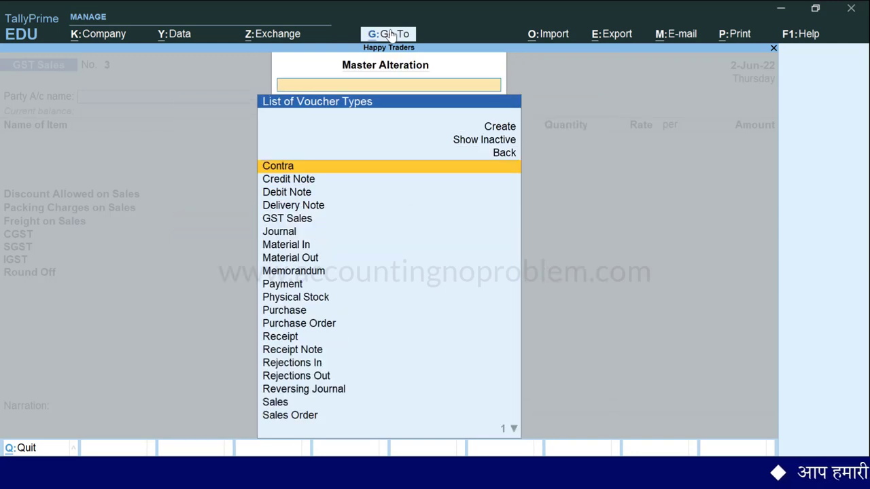
key("Down")
key("Down")
key("Down")
key("Down")
key("Return")
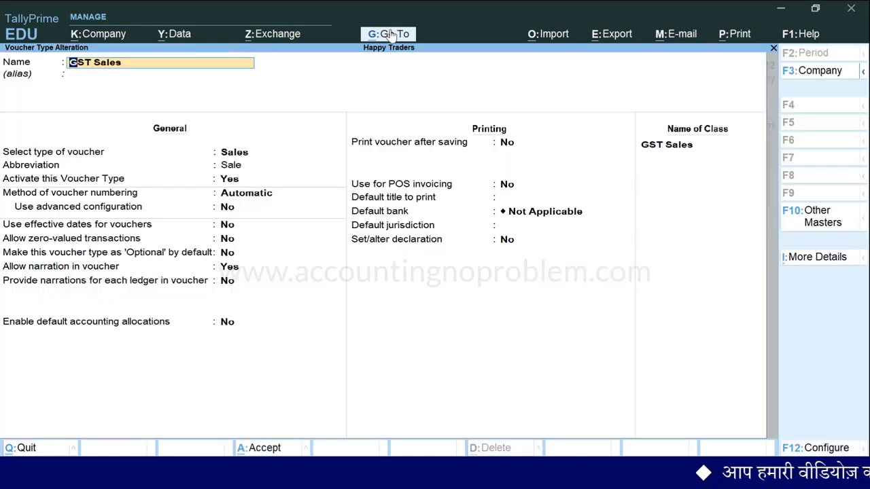
Keep the voucher type's general and printing settings as they are and open its GST Sales class for editing.
key("Return")
key("Return")
key("Return")
key("Return")
key("Return")
key("Return")
key("Return")
key("Return")
key("Return")
key("Return")
key("Return")
key("Return")
key("Return")
key("Return")
key("Return")
key("Return")
key("Return")
key("Return")
key("Return")
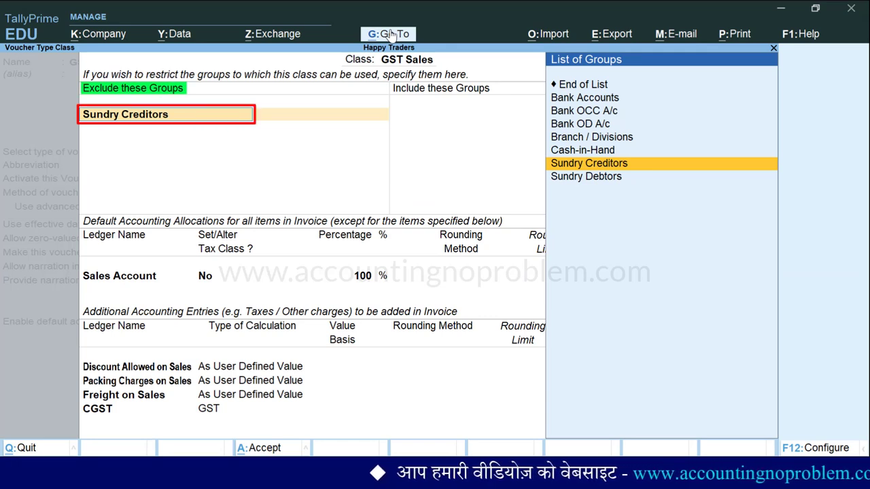
Replace the class's Sundry Creditors exclusion with an included-groups list of Sundry Debtors, Cash-in-Hand and Bank Accounts.
key("space")
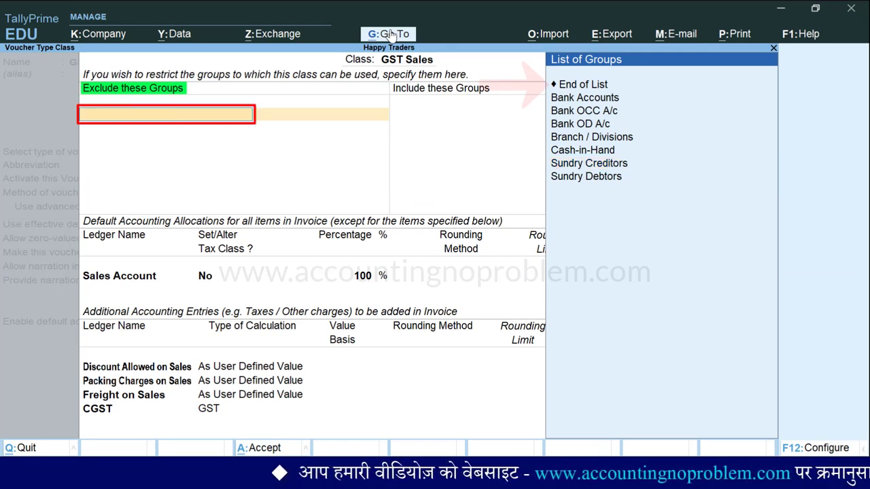
key("Return")
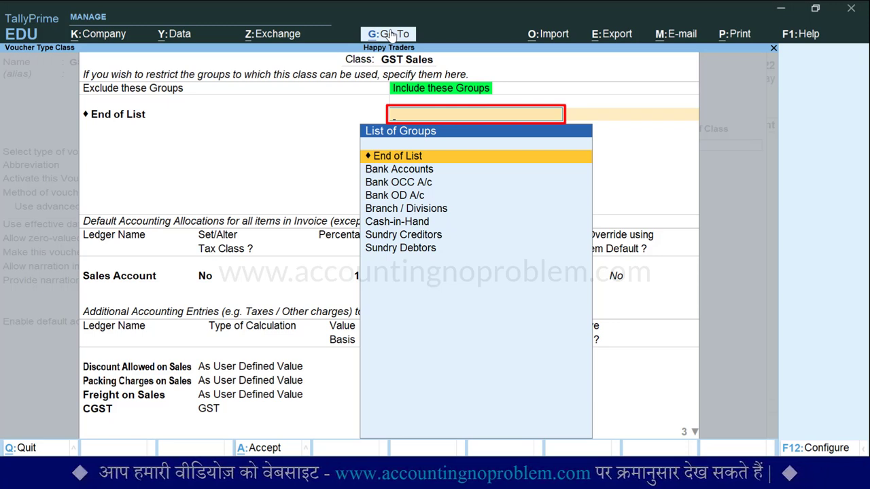
type("S")
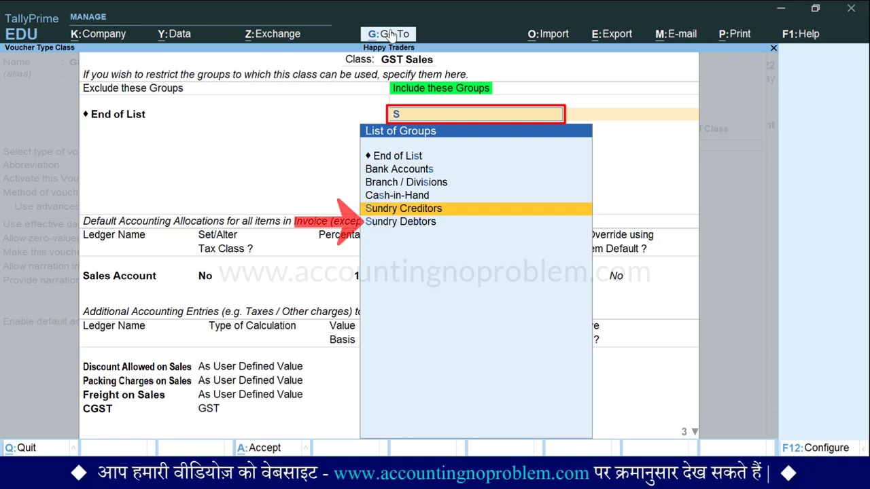
key("Down")
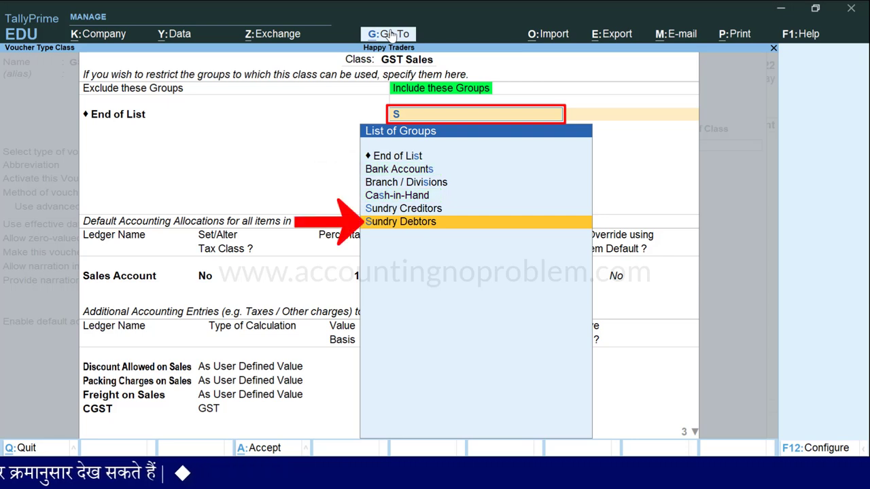
key("Return")
type("C")
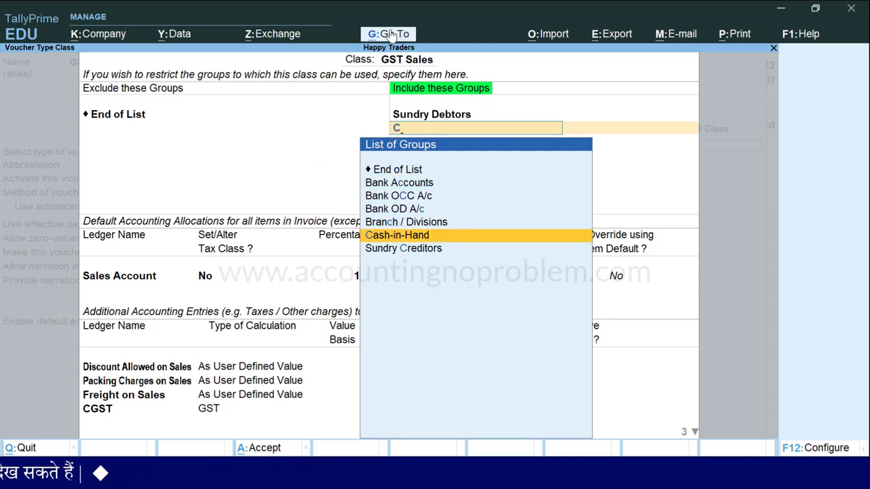
key("Return")
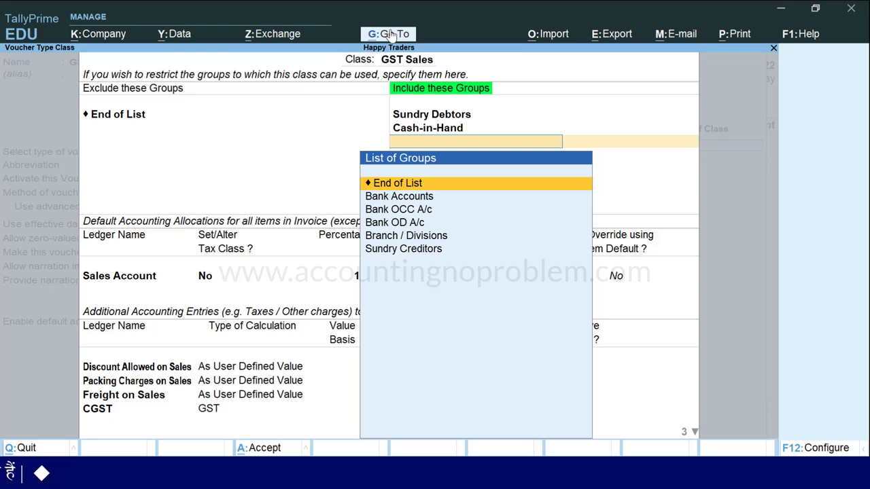
key("Down")
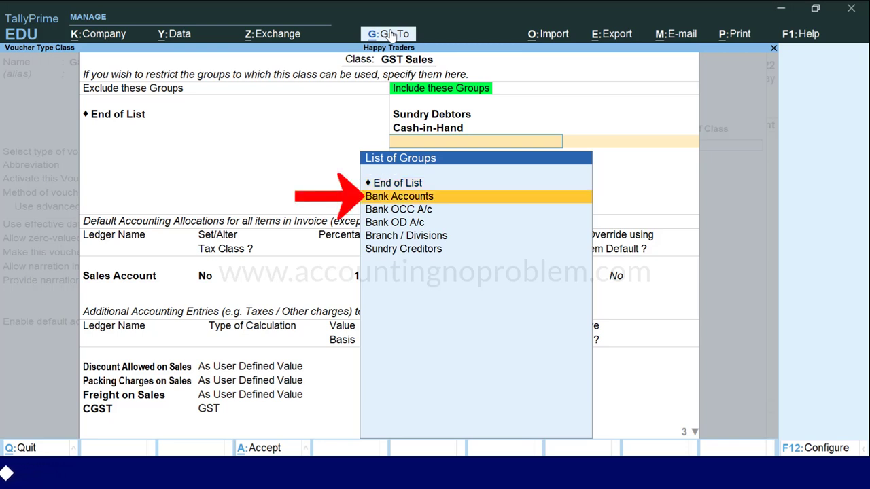
key("Return")
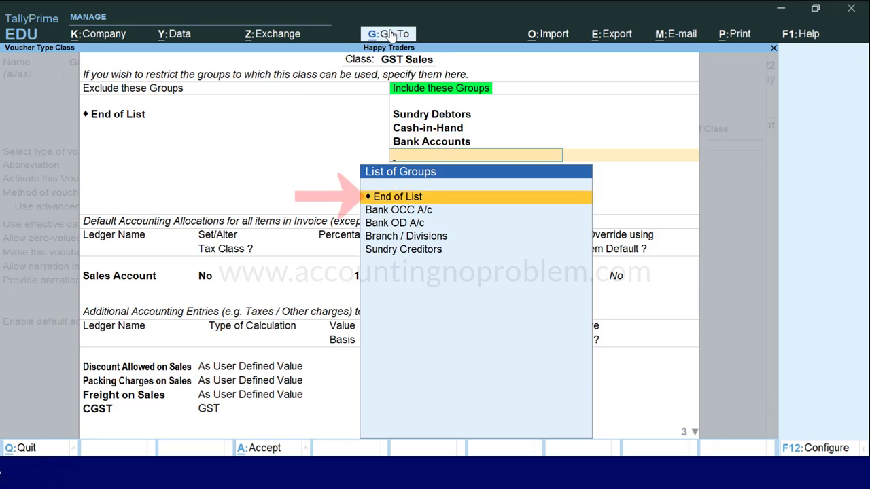
key("Return")
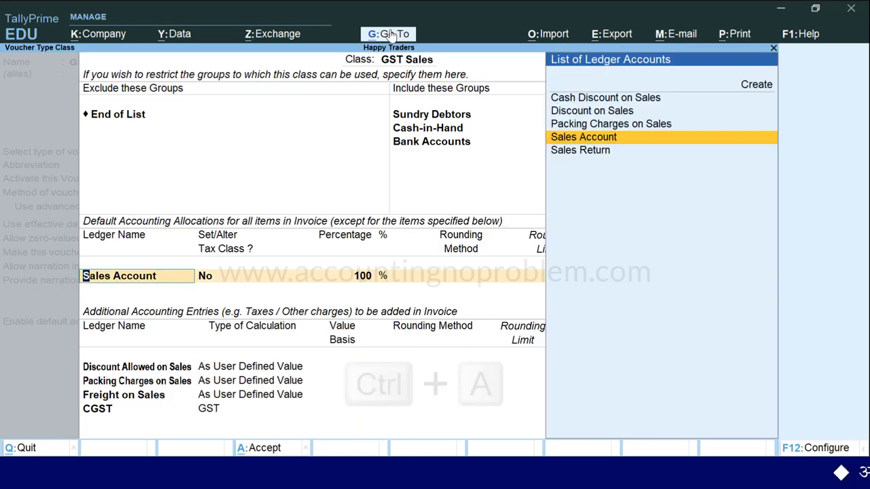
Save the GST Sales class and its voucher type, and return to voucher entry.
key("ctrl+a")
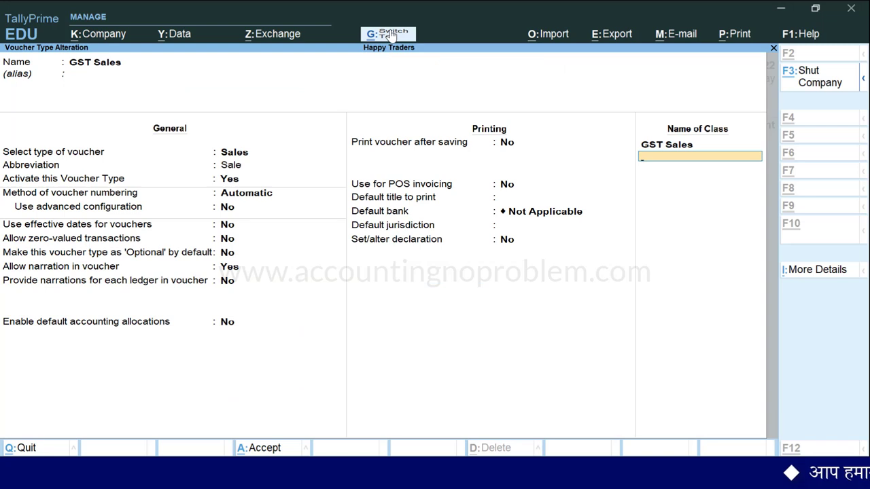
key("ctrl+a")
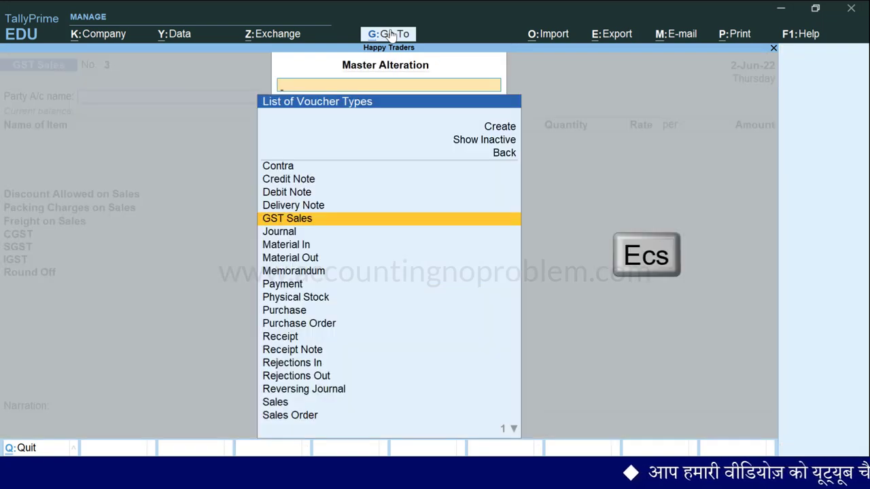
key("Escape")
key("Escape")
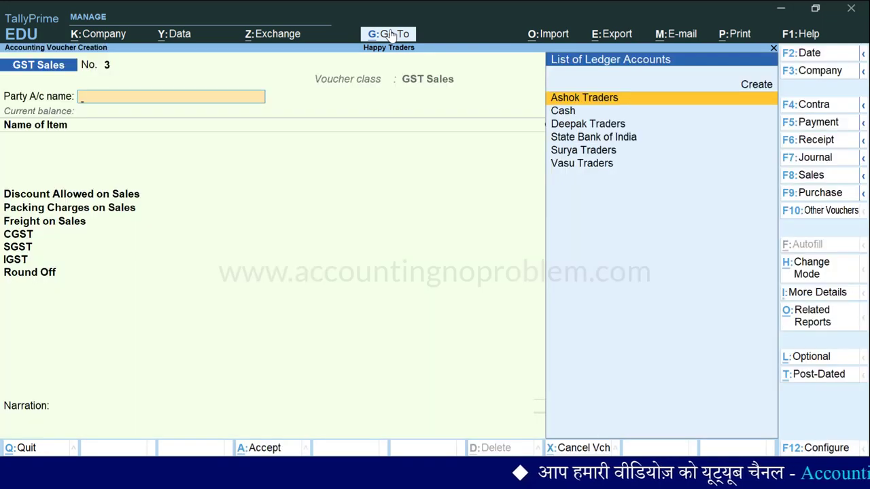